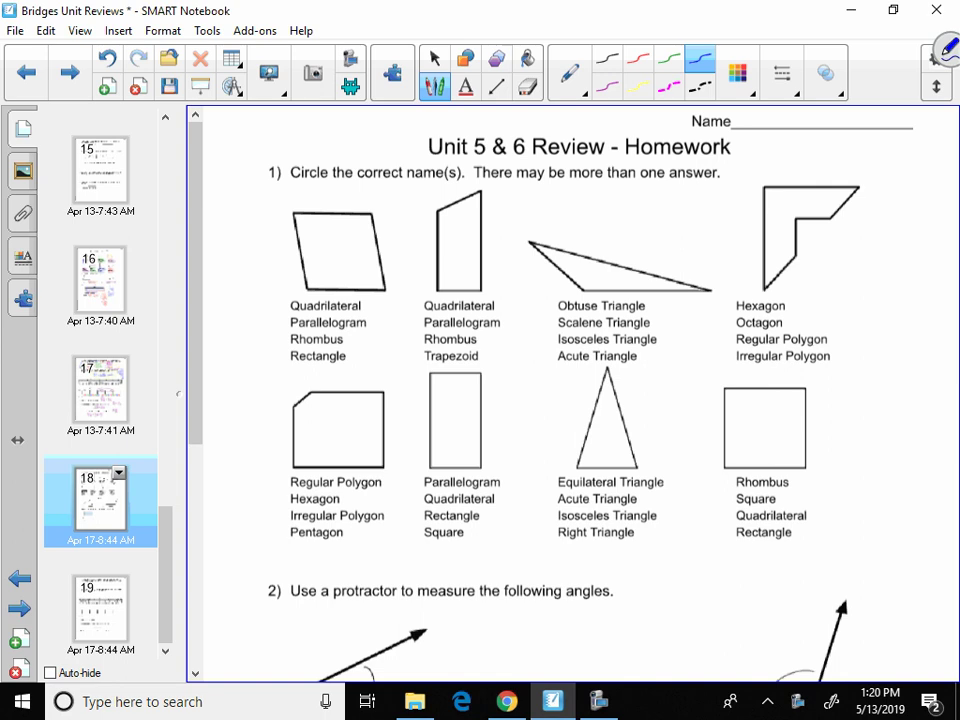
Circle Quadrilateral, Parallelogram and Rhombus in blue under the first shape and cross out Rectangle.
mouse_move(321, 293)
mouse_down()
mouse_move(287, 300)
mouse_move(322, 316)
mouse_move(368, 302)
mouse_move(325, 296)
mouse_up()
mouse_move(303, 315)
mouse_down()
mouse_move(286, 320)
mouse_move(365, 331)
mouse_move(345, 311)
mouse_up()
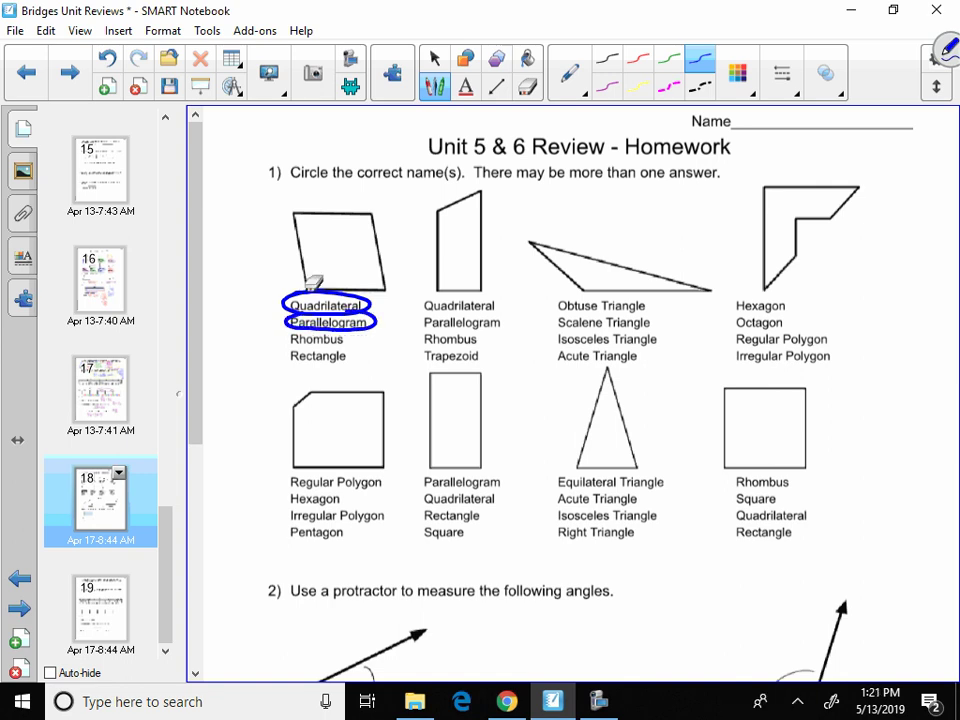
drag(292, 332, 300, 331)
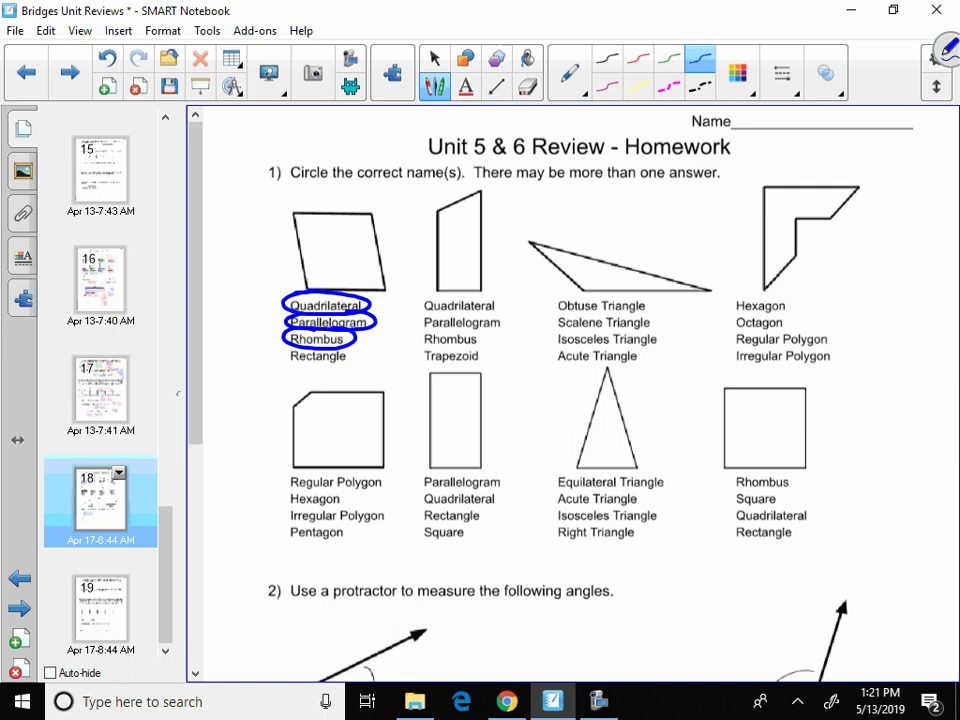
drag(289, 358, 350, 356)
Circle Quadrilateral and Trapezoid in red under the second shape, cross out Rhombus, and undo stray side strokes.
mouse_move(450, 296)
mouse_down()
mouse_move(428, 300)
mouse_move(500, 304)
mouse_move(452, 297)
mouse_move(425, 324)
mouse_move(504, 321)
mouse_up()
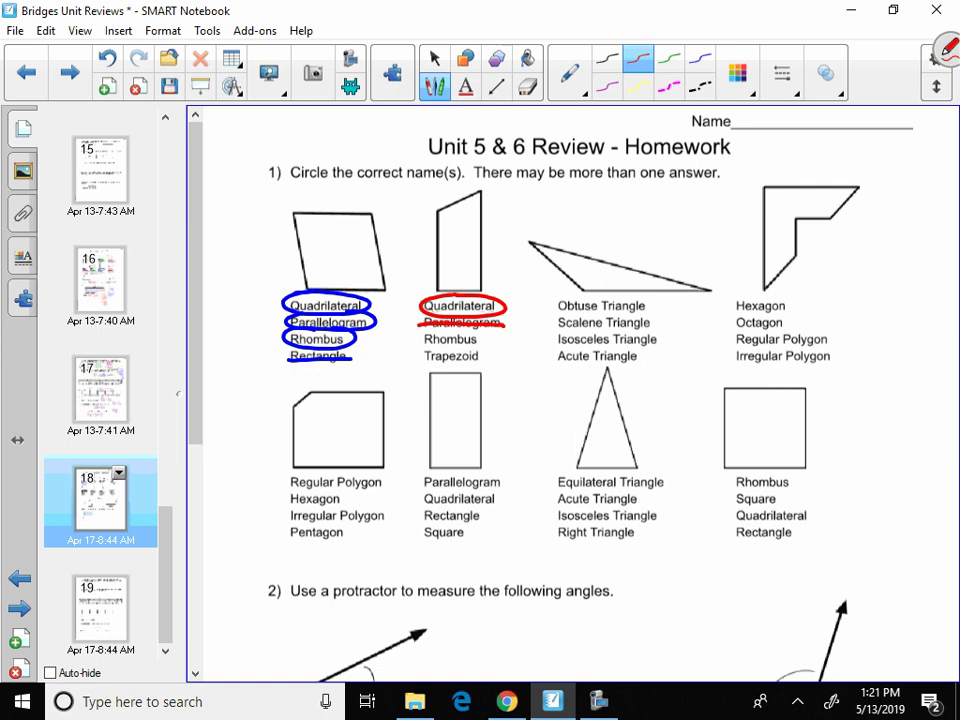
drag(422, 341, 477, 340)
drag(445, 345, 440, 346)
drag(438, 212, 440, 288)
drag(481, 192, 480, 292)
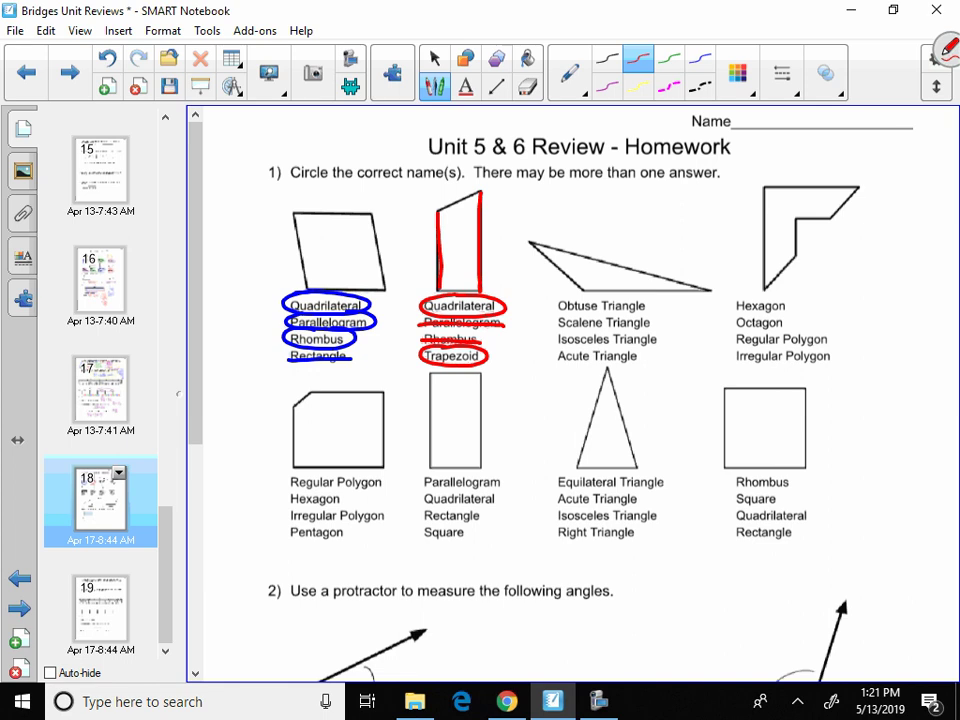
click(107, 58)
click(107, 58)
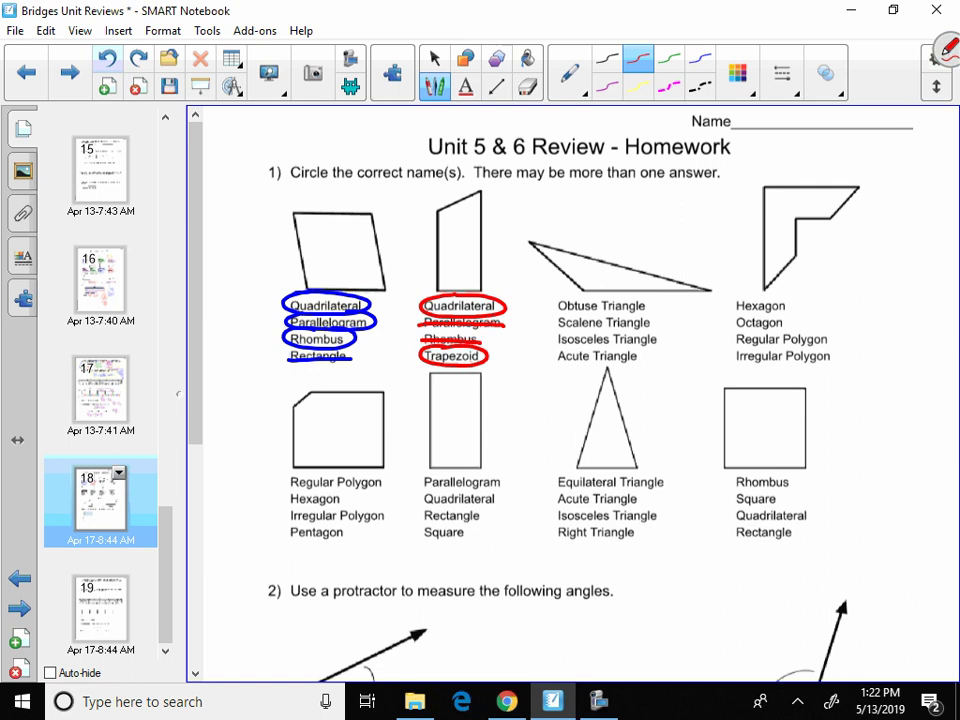
In green, mark the triangle's angles, circle Obtuse and Scalene Triangle, and cross out Isosceles and Acute.
click(669, 58)
drag(570, 290, 604, 290)
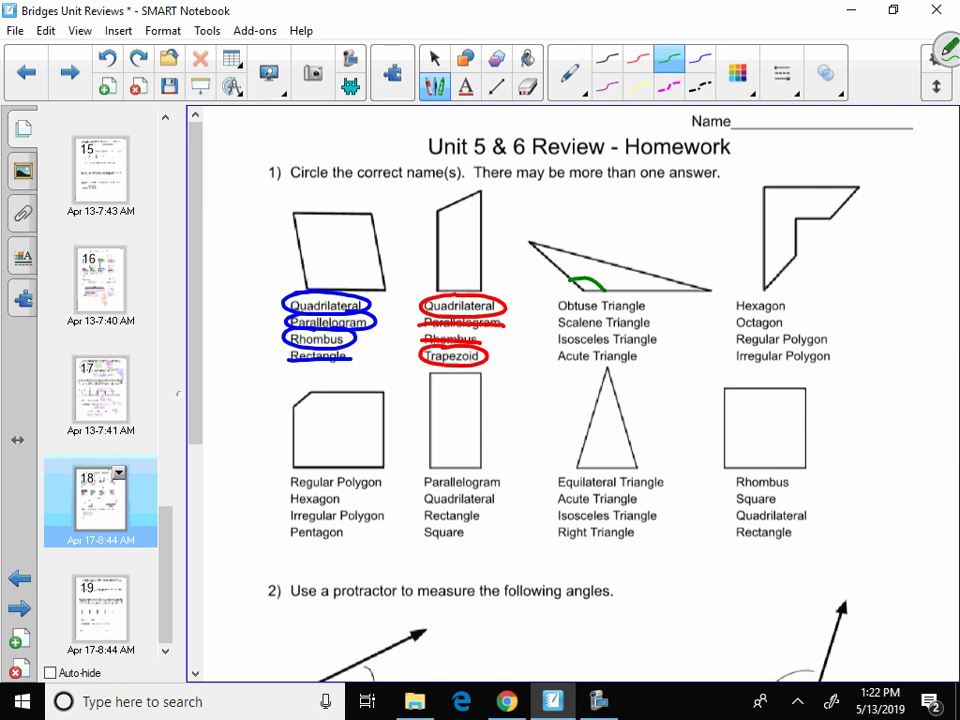
mouse_move(585, 296)
mouse_down()
mouse_move(556, 312)
mouse_move(645, 300)
mouse_move(600, 295)
mouse_up()
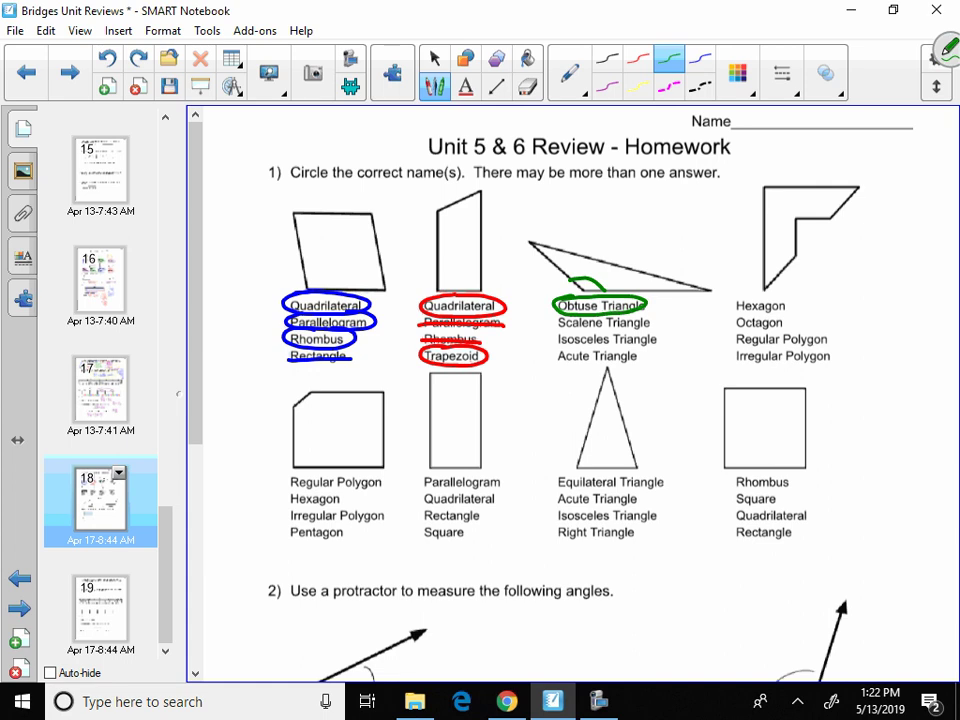
mouse_move(566, 315)
mouse_down()
mouse_move(557, 328)
mouse_move(630, 334)
mouse_move(645, 314)
mouse_up()
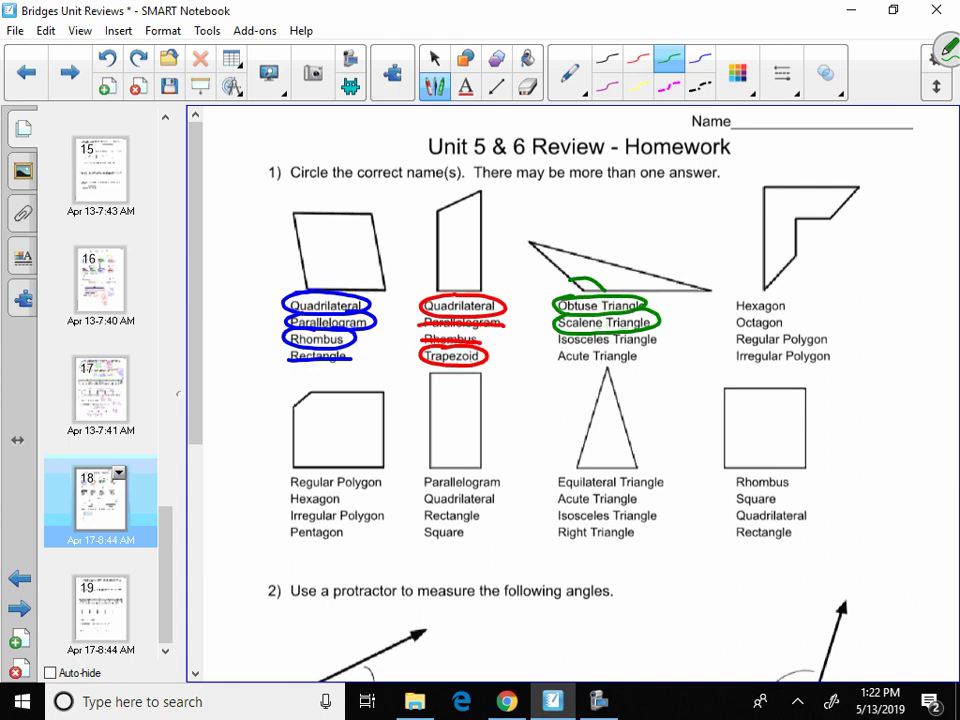
drag(553, 340, 665, 341)
drag(556, 357, 642, 353)
drag(553, 245, 546, 257)
drag(661, 290, 667, 280)
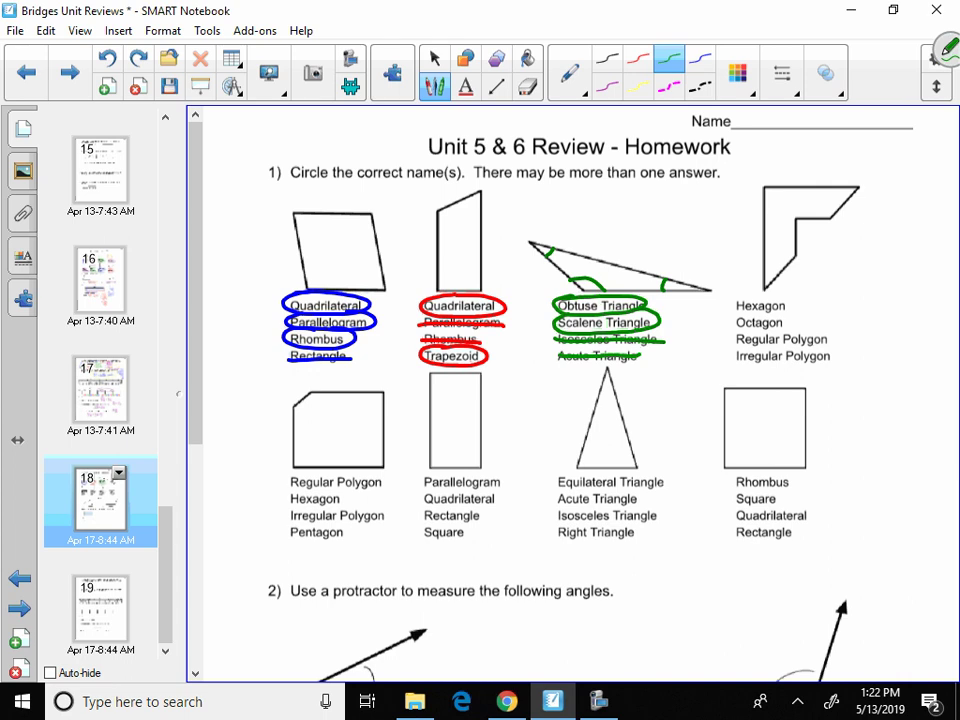
In purple, circle Irregular Polygon and Hexagon under the L-shape, crossing out Regular Polygon and Octagon.
click(606, 87)
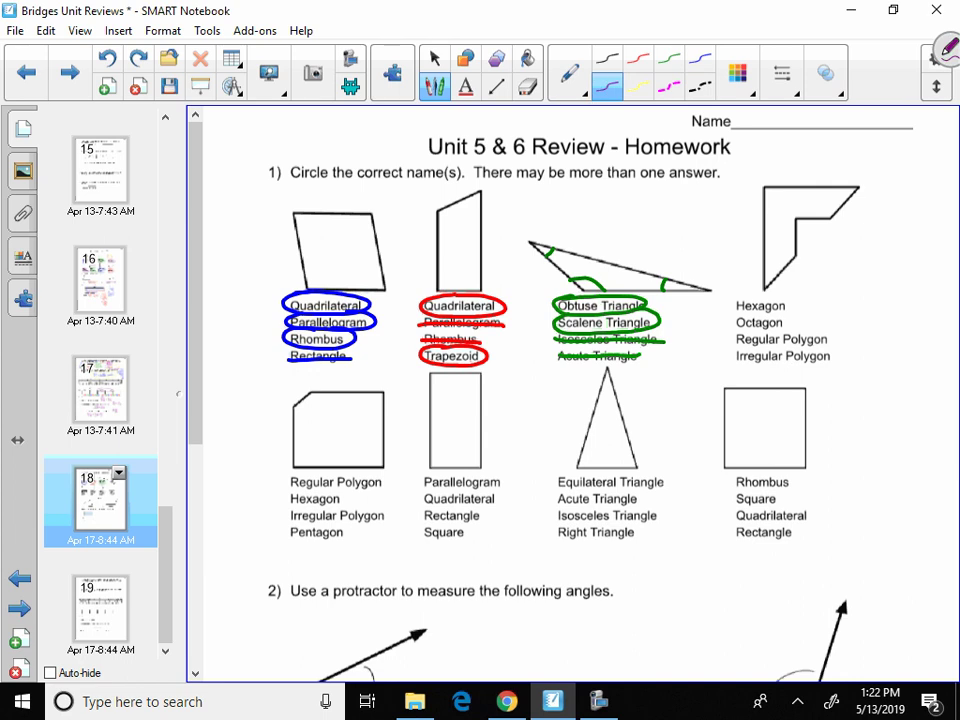
mouse_move(800, 347)
mouse_down()
mouse_move(740, 350)
mouse_move(795, 368)
mouse_move(833, 350)
mouse_up()
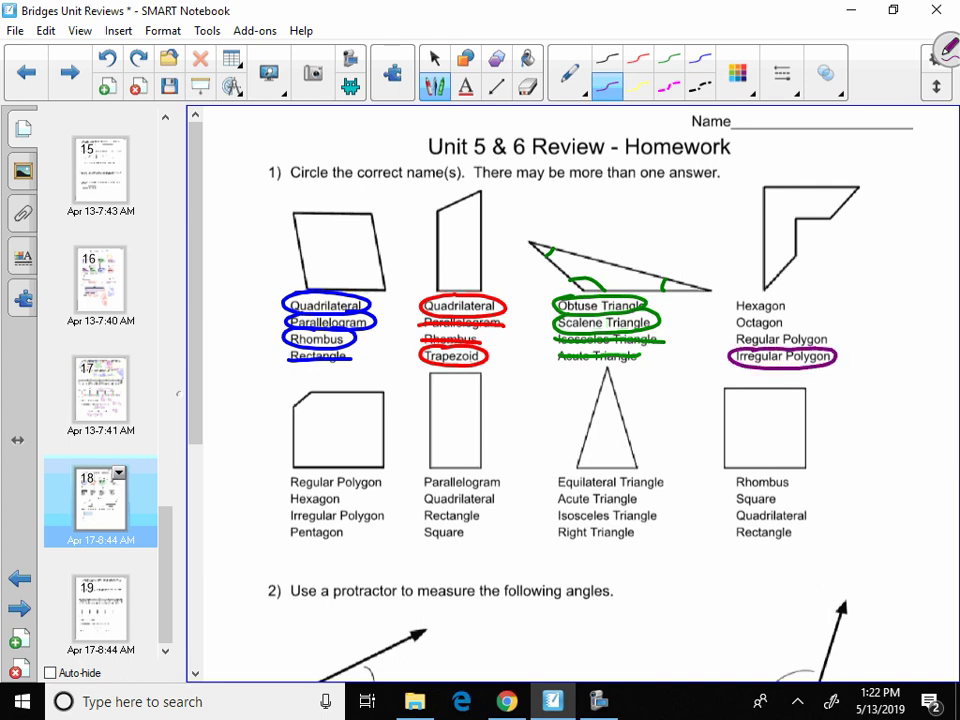
drag(736, 341, 841, 339)
mouse_move(765, 186)
mouse_down()
mouse_move(858, 193)
mouse_move(808, 218)
mouse_move(776, 275)
mouse_move(767, 186)
mouse_up()
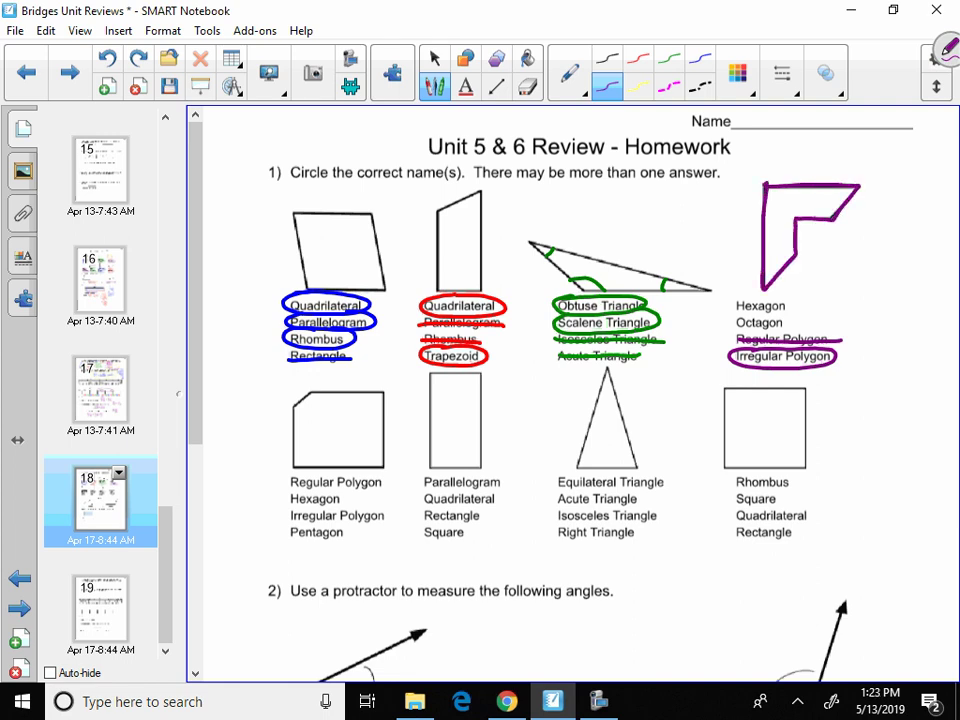
key(ctrl+z)
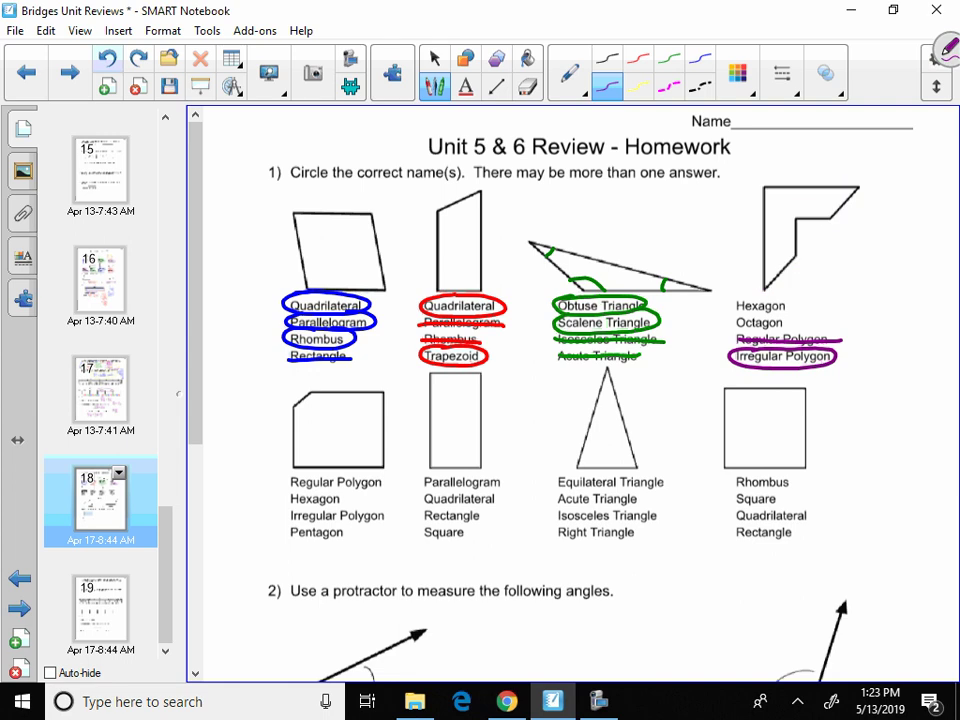
mouse_move(790, 301)
mouse_down()
mouse_move(785, 324)
mouse_move(734, 323)
mouse_up()
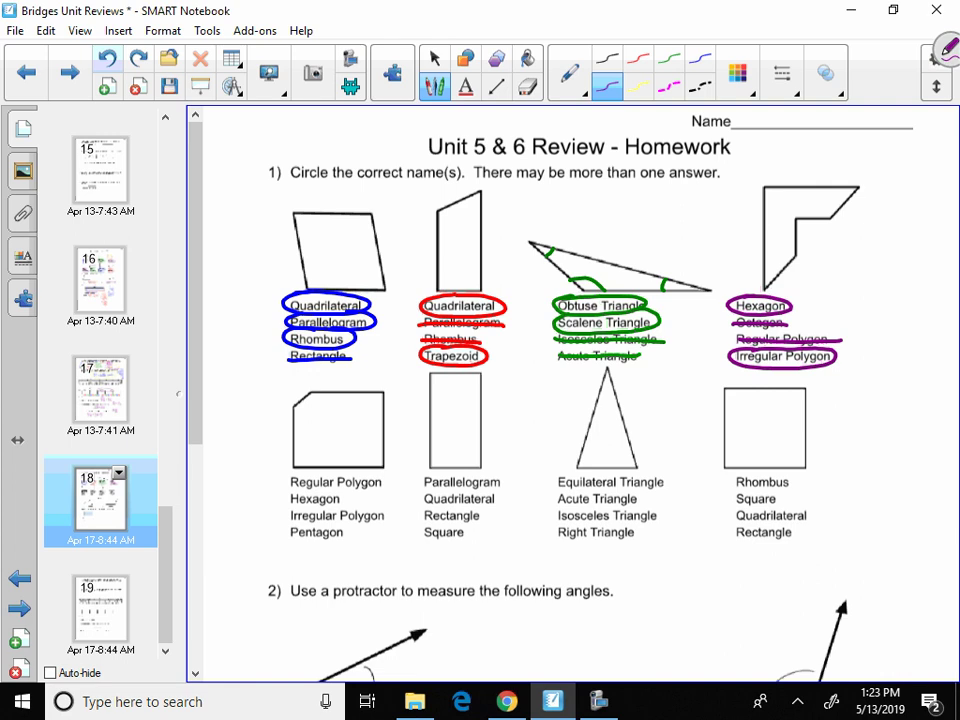
In purple, circle Irregular Polygon and Pentagon under the cut-corner shape, crossing out Regular Polygon and Hexagon.
scroll(575, 400, down, 5)
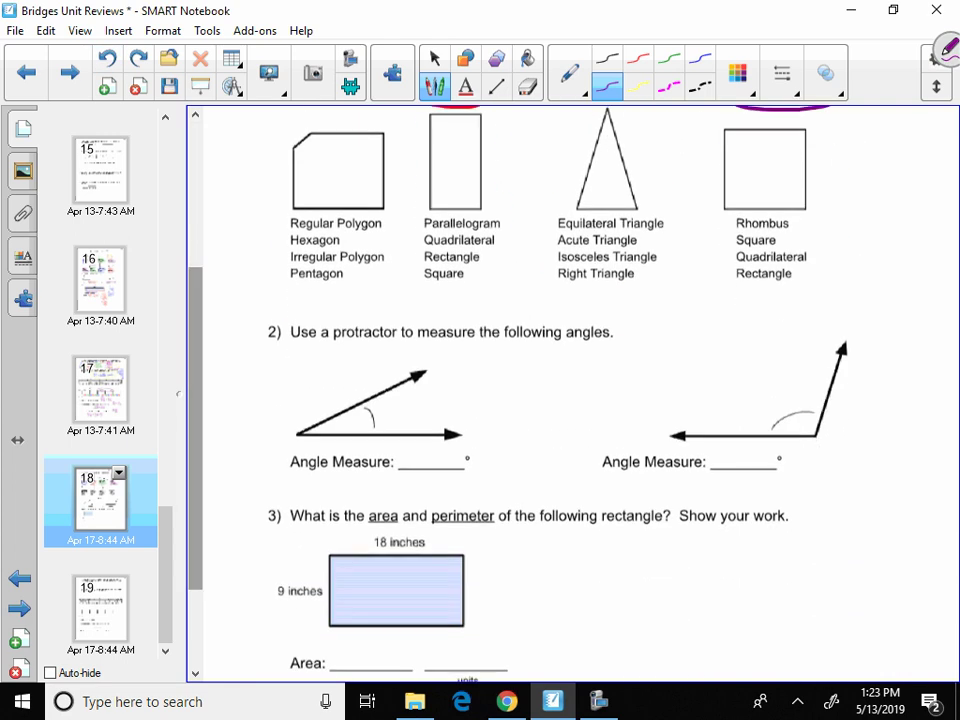
drag(285, 222, 386, 224)
mouse_move(316, 248)
mouse_down()
mouse_move(304, 249)
mouse_move(333, 266)
mouse_move(300, 249)
mouse_up()
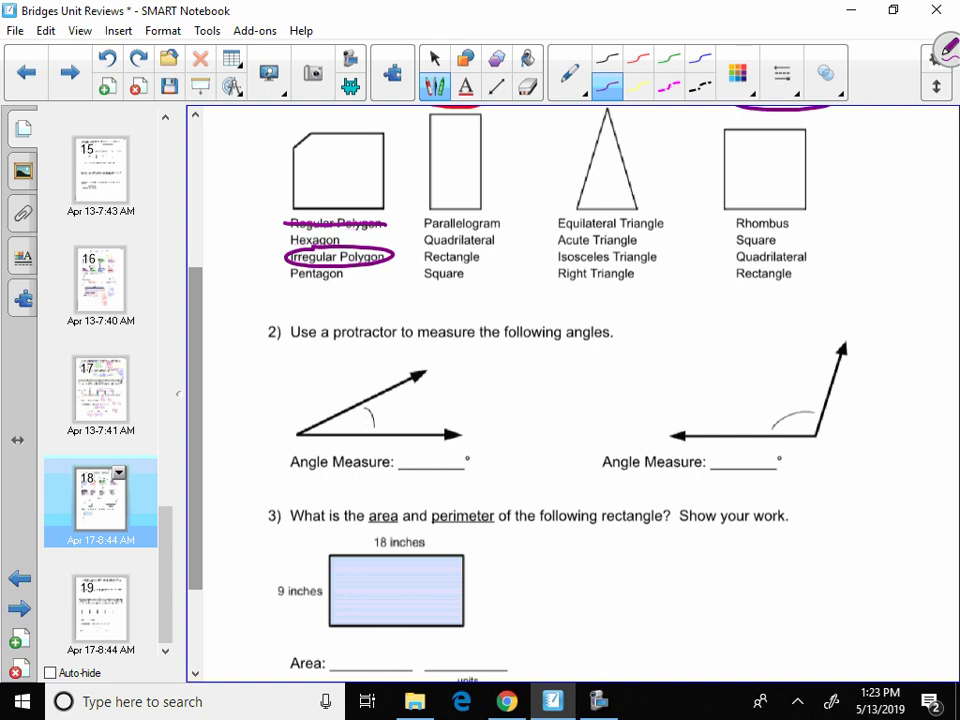
mouse_move(288, 241)
mouse_down()
mouse_move(348, 240)
mouse_move(290, 282)
mouse_move(350, 270)
mouse_up()
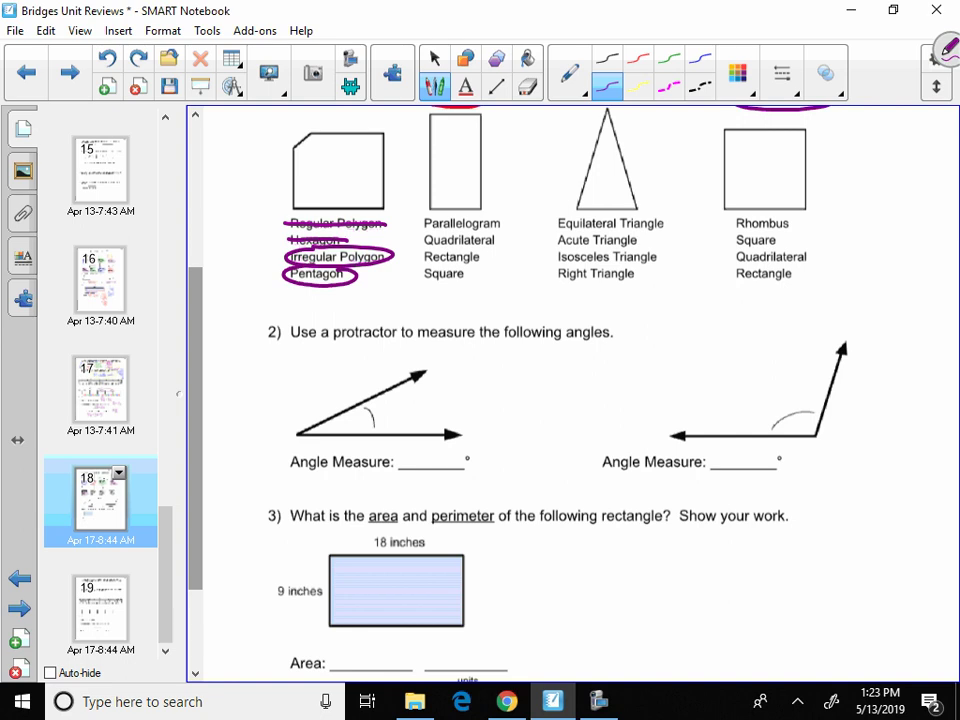
In green, circle Parallelogram, Quadrilateral and Rectangle under the tall rectangle and cross out Square.
scroll(573, 390, up, 1)
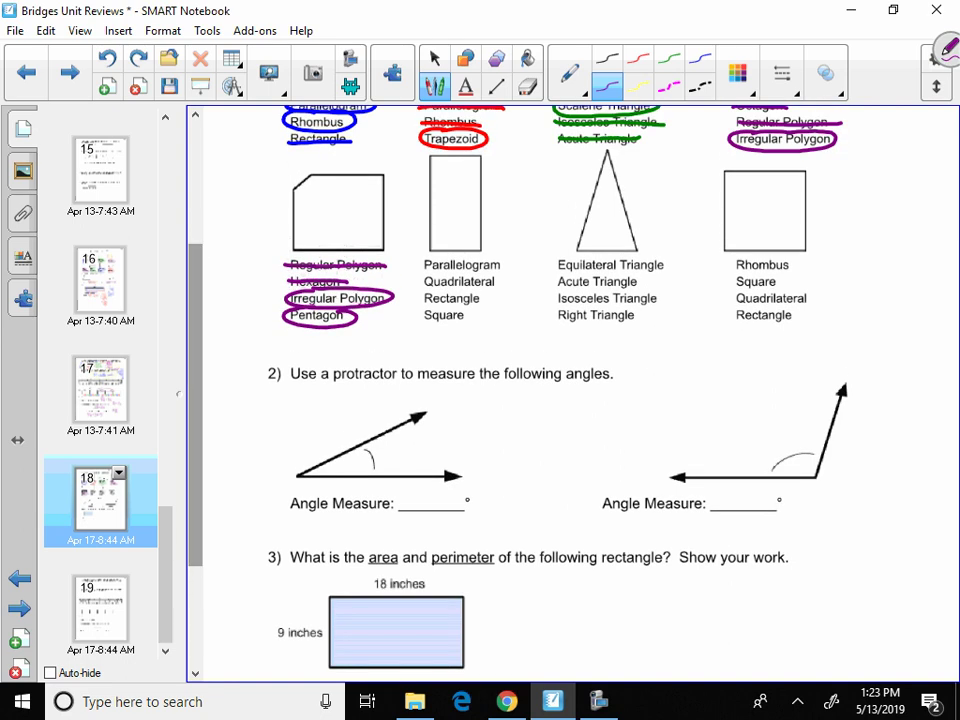
click(669, 57)
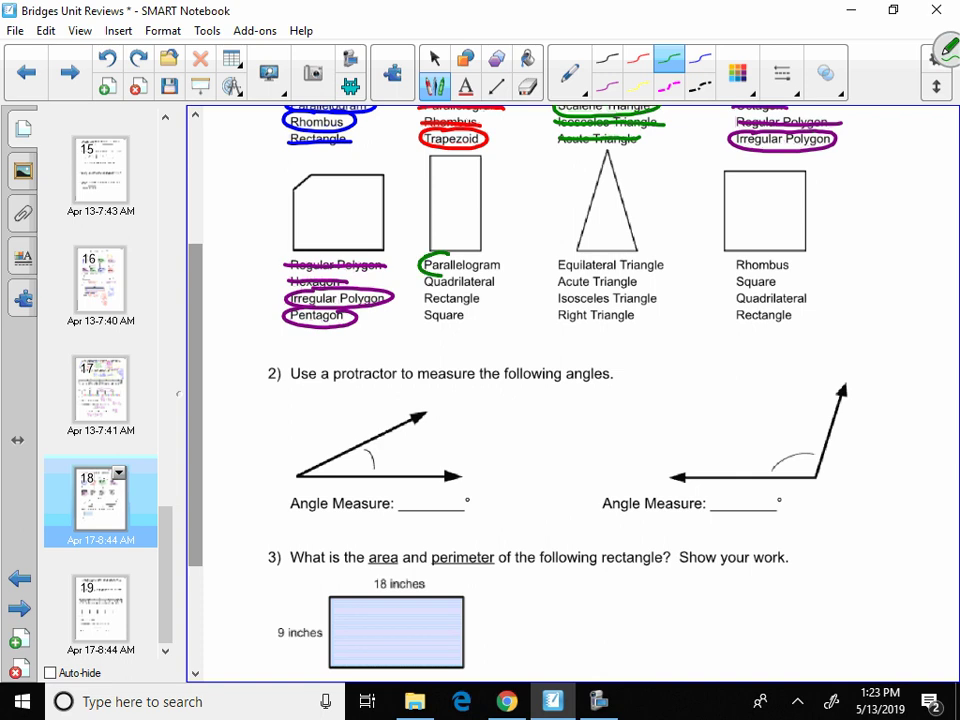
drag(498, 274, 500, 283)
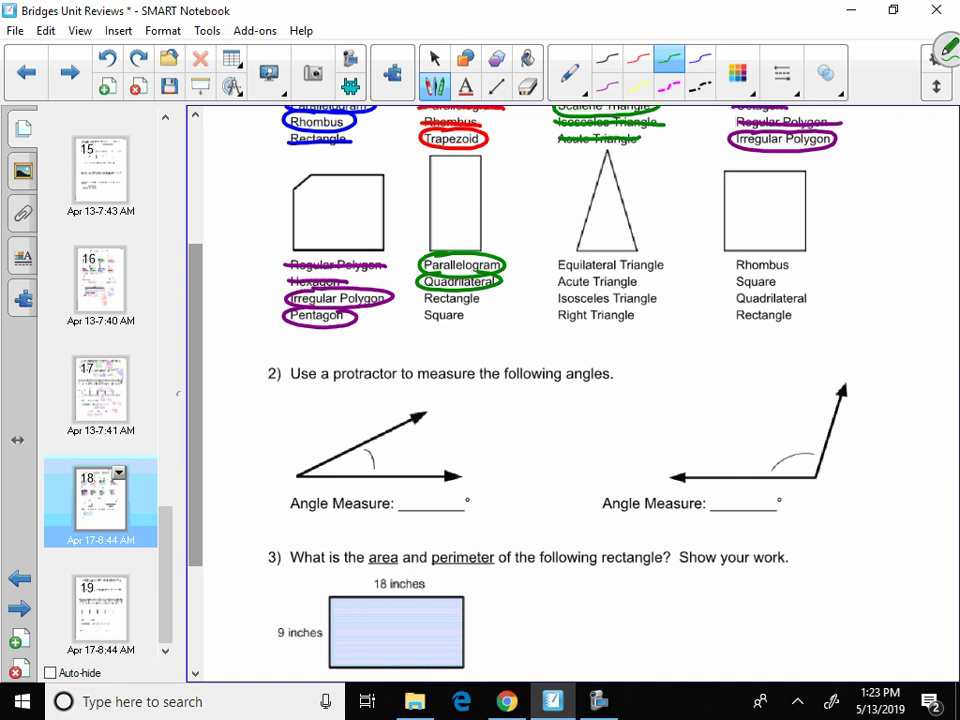
drag(488, 291, 482, 289)
drag(424, 314, 477, 315)
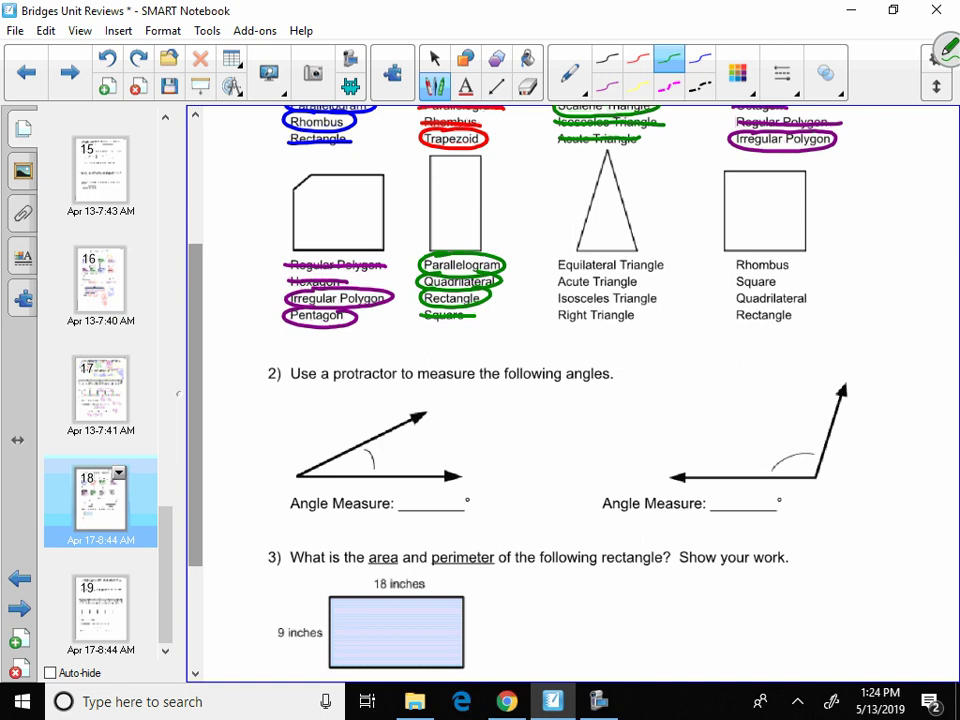
In red, cross out Equilateral and Right Triangle and circle Acute and Isosceles Triangle under the tall triangle.
click(637, 58)
mouse_move(583, 257)
mouse_down()
mouse_move(555, 262)
mouse_move(592, 272)
mouse_move(565, 255)
mouse_up()
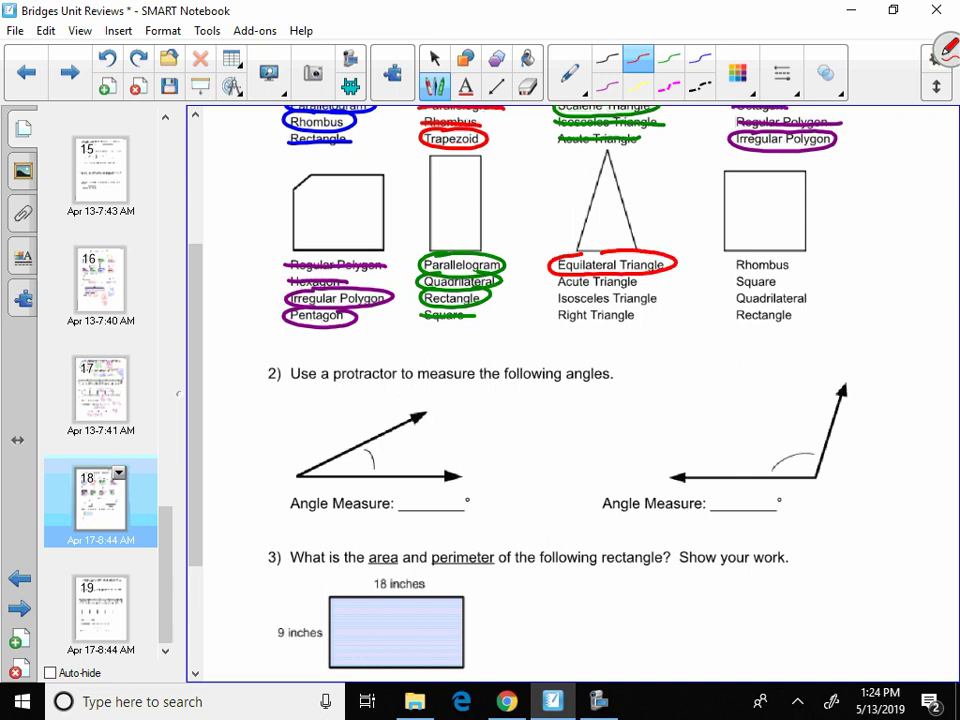
key(ctrl+z)
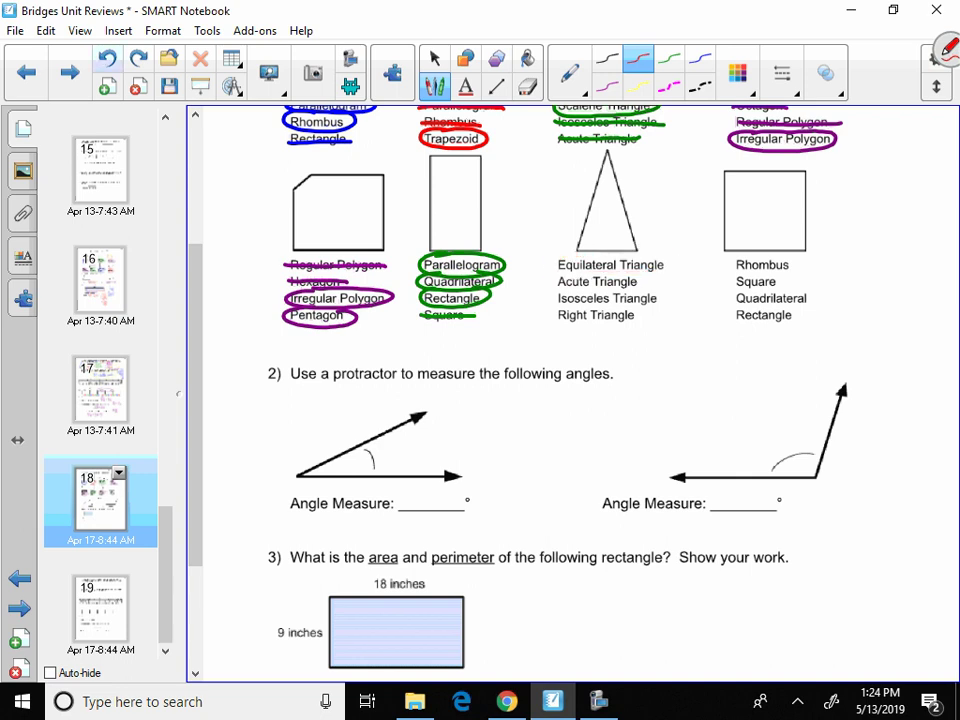
drag(548, 265, 665, 264)
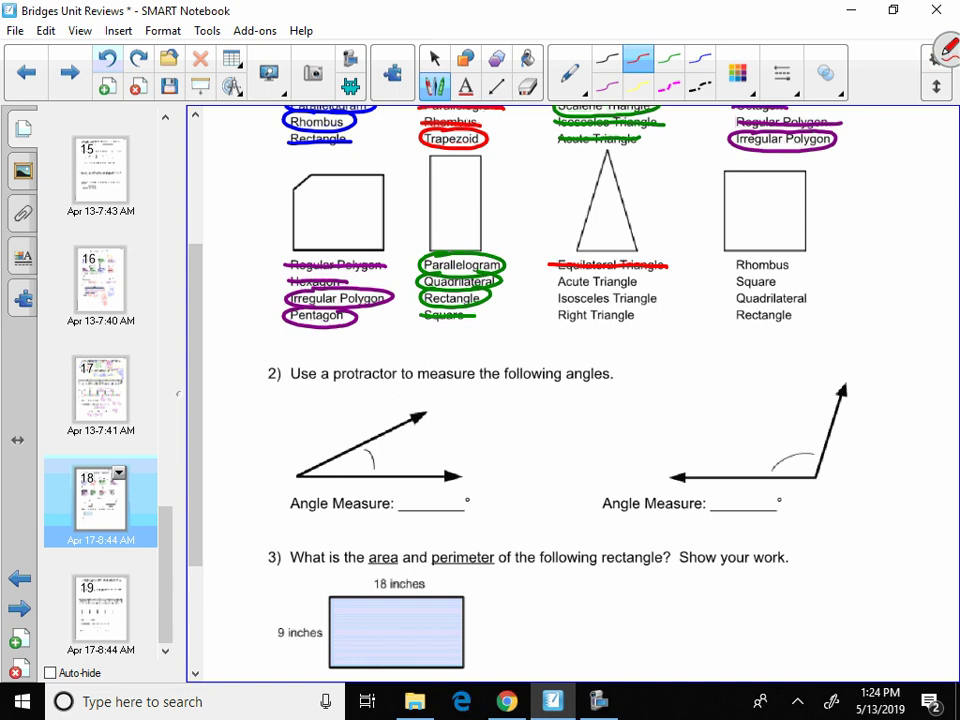
drag(640, 274, 636, 273)
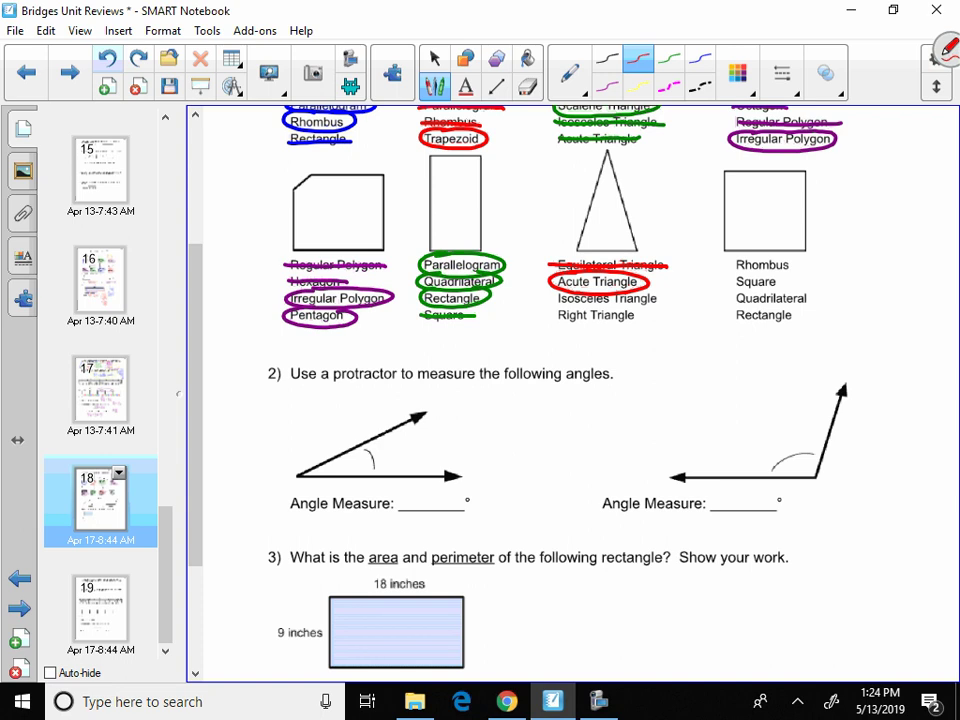
drag(660, 297, 655, 295)
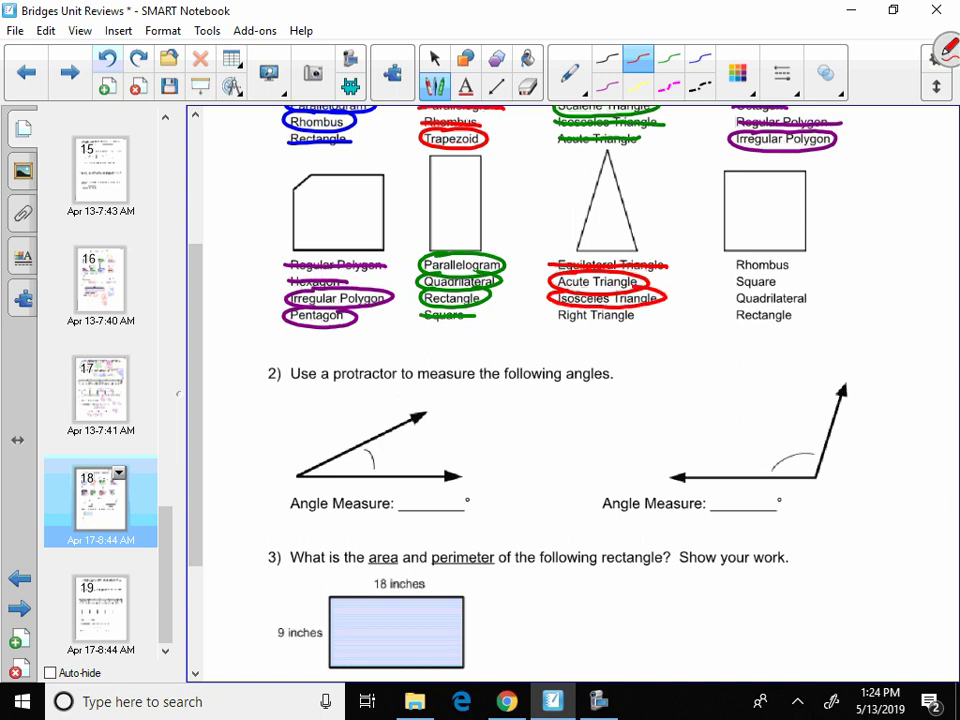
drag(553, 315, 636, 314)
In blue, circle Rhombus, Square, Quadrilateral and Rectangle under the square.
click(700, 58)
mouse_move(768, 256)
mouse_down()
mouse_move(738, 274)
mouse_move(785, 256)
mouse_move(745, 276)
mouse_up()
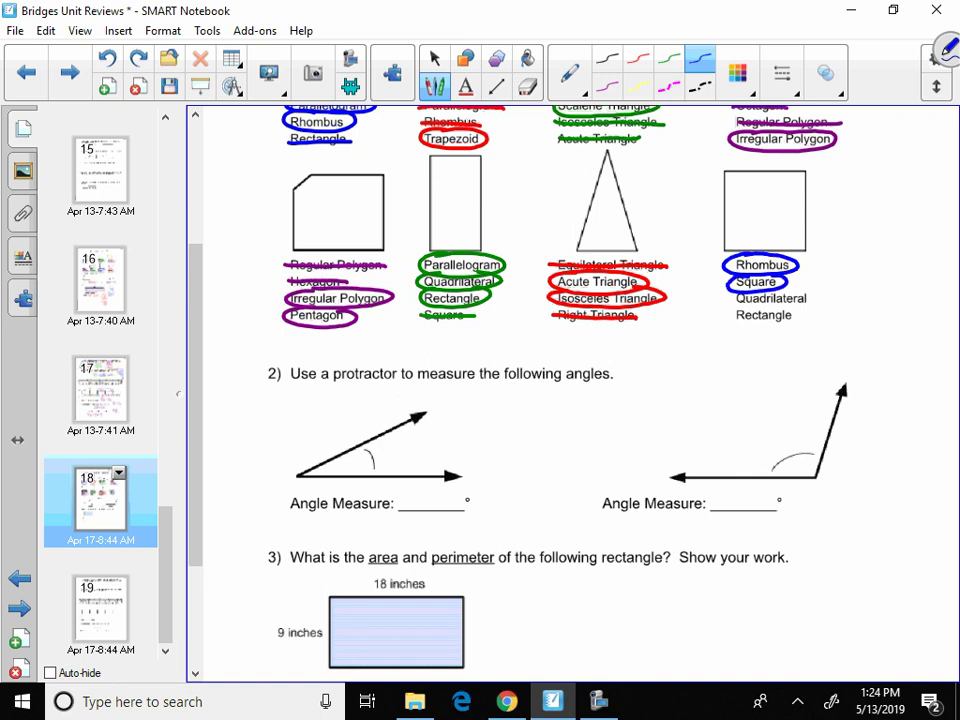
mouse_move(748, 292)
mouse_down()
mouse_move(738, 310)
mouse_move(805, 287)
mouse_move(776, 290)
mouse_move(760, 307)
mouse_up()
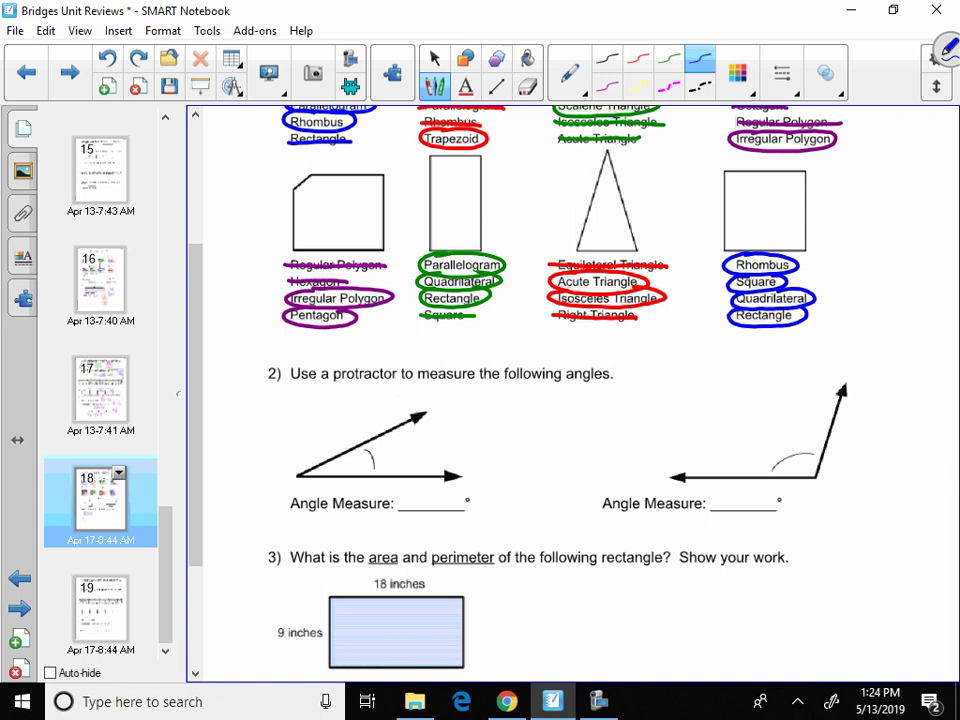
Write 30° and 105° in blue on question 2's two Angle Measure blanks.
scroll(208, 400, down, 3)
mouse_move(399, 309)
mouse_down()
mouse_move(418, 322)
mouse_move(401, 332)
mouse_up()
mouse_move(434, 308)
mouse_down()
mouse_move(439, 332)
mouse_move(440, 306)
mouse_up()
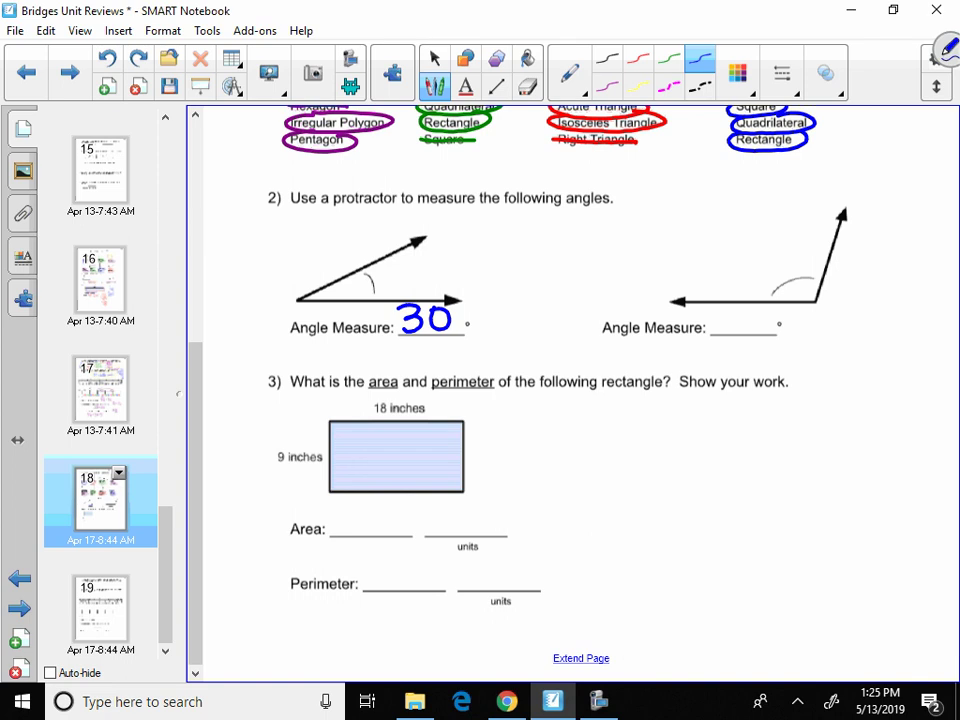
mouse_move(716, 306)
mouse_down()
mouse_move(716, 337)
mouse_move(735, 311)
mouse_move(755, 321)
mouse_move(753, 334)
mouse_up()
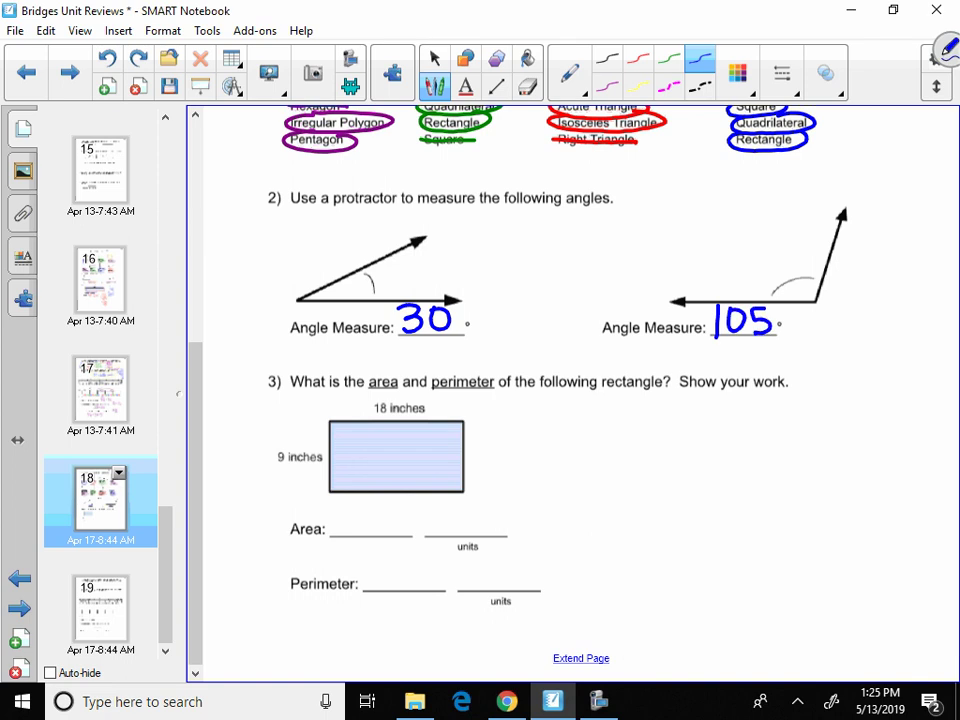
Write 25°–35° under the first angle measure and 100°–110° under the second, in red.
click(639, 60)
mouse_move(384, 343)
mouse_down()
mouse_move(393, 357)
mouse_move(421, 345)
mouse_move(467, 357)
mouse_move(486, 342)
mouse_up()
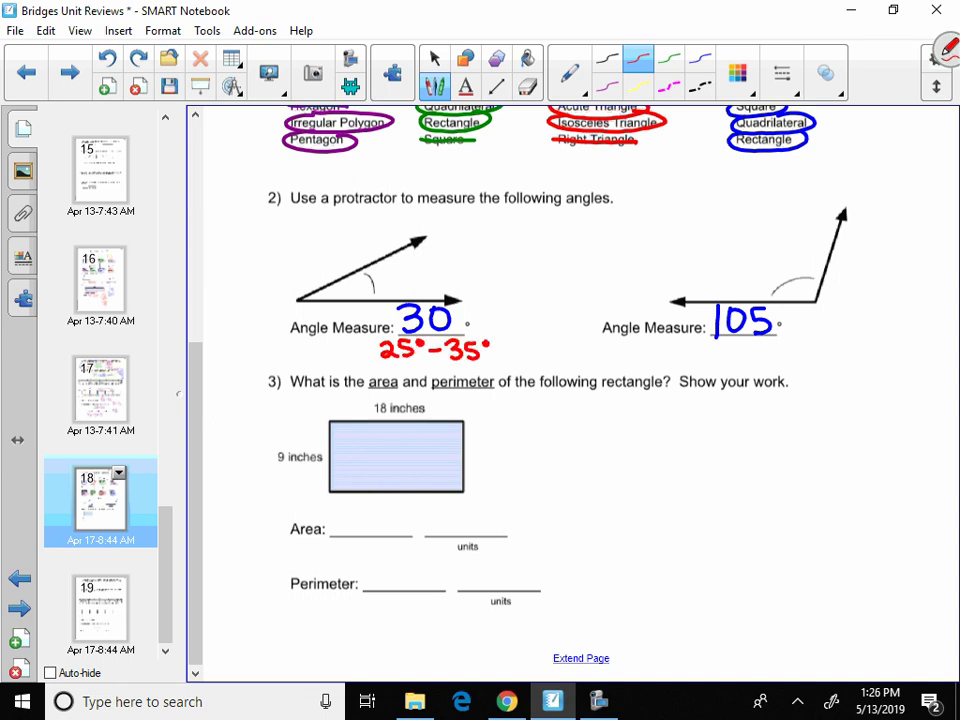
mouse_move(704, 343)
mouse_down()
mouse_move(704, 357)
mouse_move(719, 349)
mouse_up()
drag(727, 343, 729, 357)
drag(744, 343, 788, 358)
mouse_move(796, 344)
mouse_down()
mouse_move(796, 352)
mouse_move(800, 345)
mouse_up()
drag(808, 343, 810, 345)
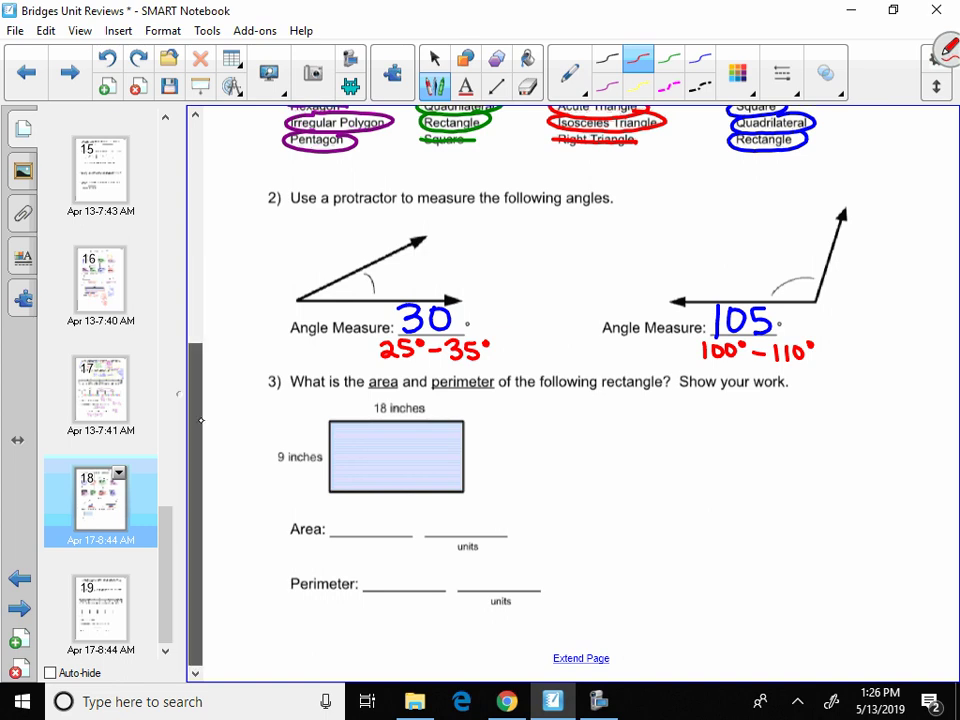
In purple, trace the rectangle's sides, work 18 × 9 = 162, and write 162 inches² as the Area.
scroll(575, 390, down, 4)
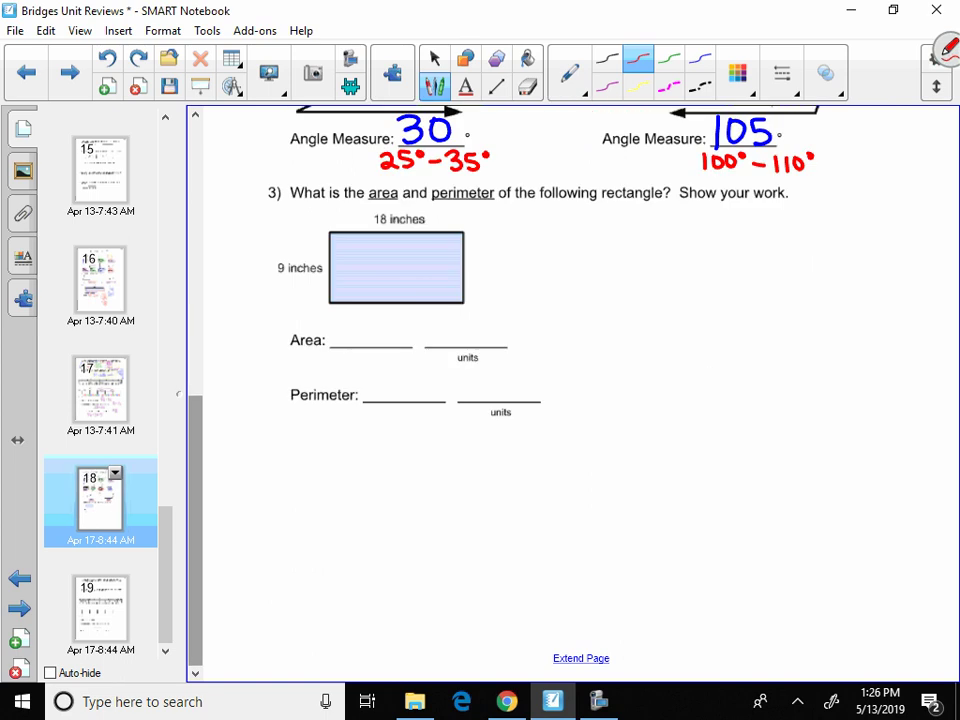
click(606, 87)
mouse_move(460, 231)
mouse_down()
mouse_move(328, 234)
mouse_move(332, 302)
mouse_up()
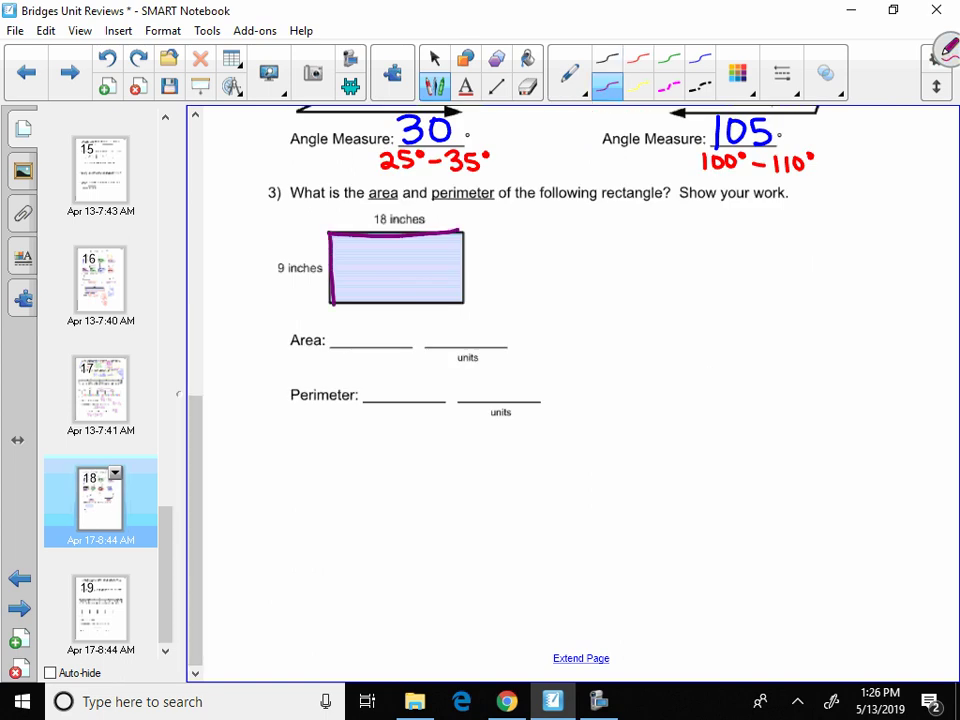
mouse_move(596, 212)
mouse_down()
mouse_move(596, 247)
mouse_move(620, 214)
mouse_up()
mouse_move(567, 262)
mouse_down()
mouse_move(583, 280)
mouse_move(566, 281)
mouse_up()
mouse_move(612, 256)
mouse_down()
mouse_move(626, 259)
mouse_move(620, 290)
mouse_up()
mouse_move(551, 294)
mouse_down()
mouse_move(655, 289)
mouse_move(637, 318)
mouse_move(646, 325)
mouse_up()
drag(571, 199, 584, 219)
mouse_move(578, 302)
mouse_down()
mouse_move(578, 328)
mouse_move(600, 314)
mouse_up()
mouse_move(337, 316)
mouse_down()
mouse_move(337, 343)
mouse_move(434, 340)
mouse_move(437, 324)
mouse_move(461, 343)
mouse_move(521, 337)
mouse_move(517, 344)
mouse_move(546, 322)
mouse_up()
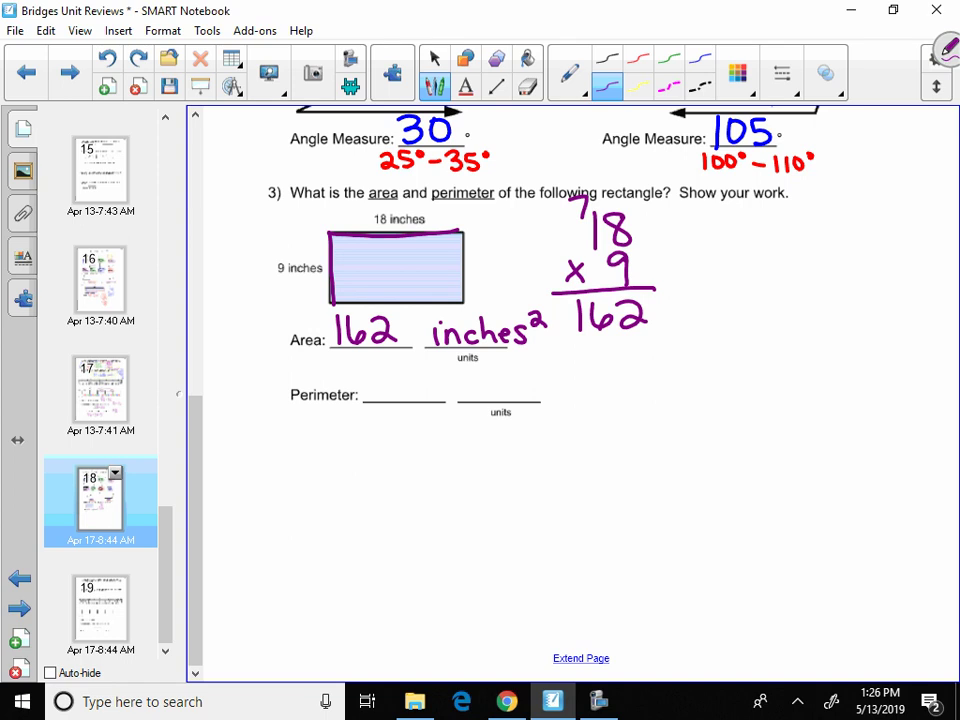
click(669, 57)
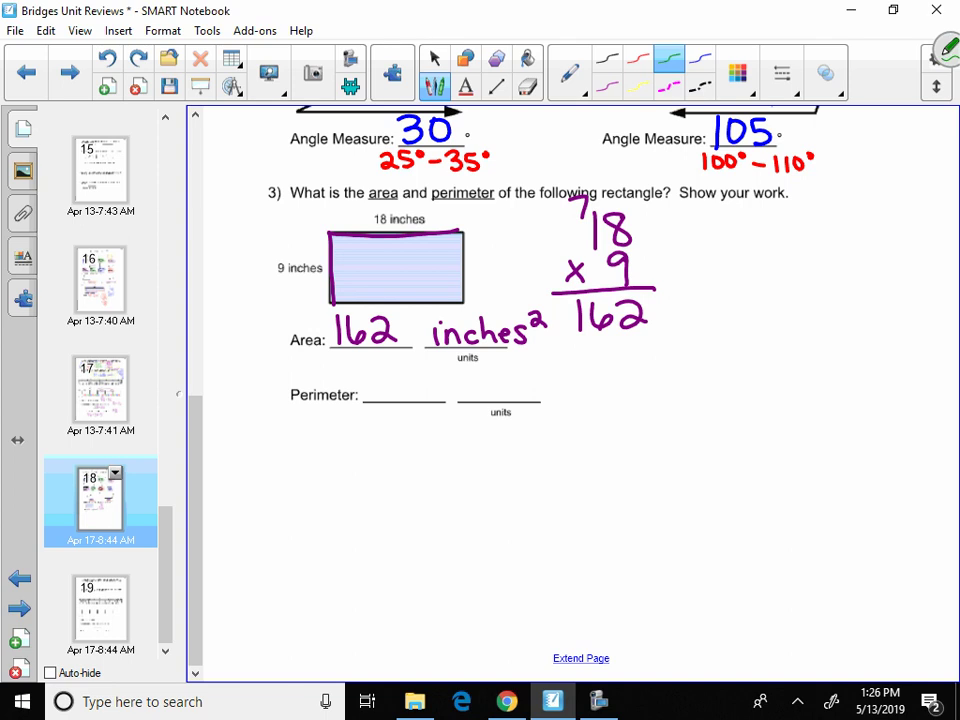
In green, trace the rectangle and add its sides 18 + 18 + 9 + 9 to total 54.
mouse_move(466, 228)
mouse_down()
mouse_move(331, 232)
mouse_move(331, 302)
mouse_move(463, 301)
mouse_move(463, 232)
mouse_up()
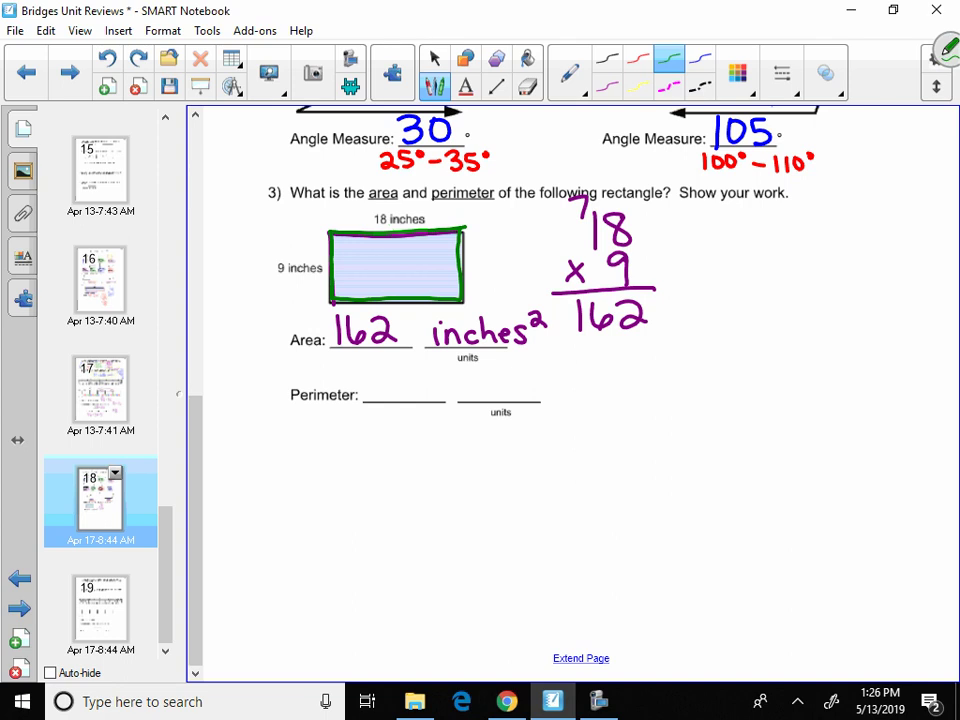
mouse_move(740, 212)
mouse_down()
mouse_move(741, 241)
mouse_move(764, 215)
mouse_up()
drag(718, 268, 740, 267)
mouse_move(729, 256)
mouse_down()
mouse_move(729, 280)
mouse_move(747, 282)
mouse_move(771, 254)
mouse_up()
mouse_move(722, 289)
mouse_down()
mouse_move(790, 288)
mouse_move(772, 318)
mouse_up()
drag(740, 186, 740, 198)
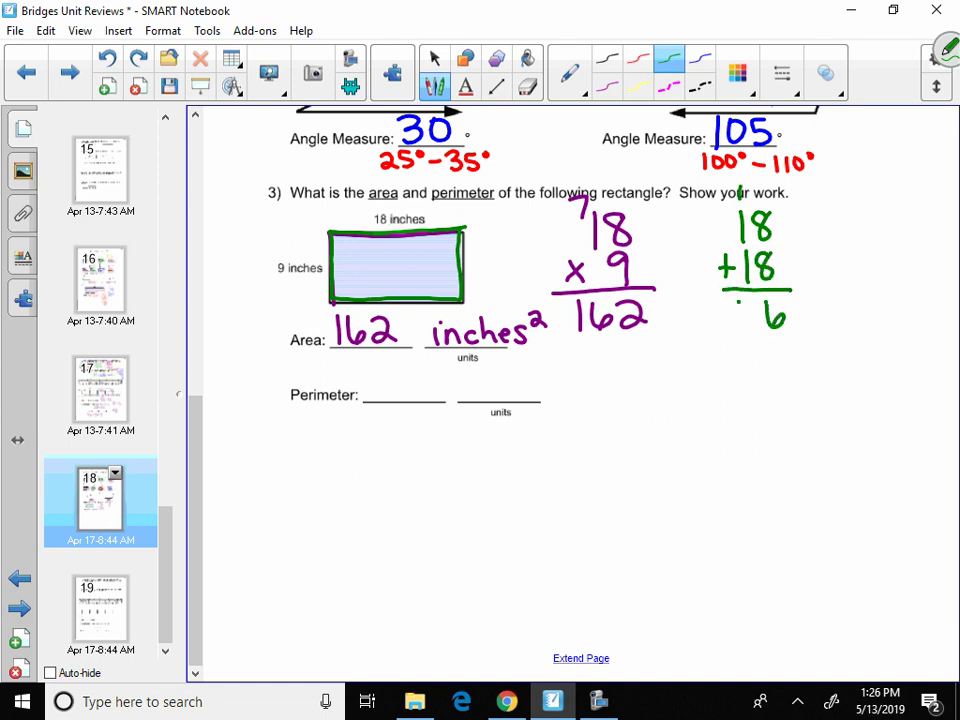
drag(744, 296, 730, 358)
mouse_move(722, 348)
mouse_down()
mouse_move(764, 356)
mouse_move(778, 334)
mouse_move(803, 369)
mouse_move(771, 397)
mouse_move(783, 393)
mouse_up()
drag(778, 379, 780, 417)
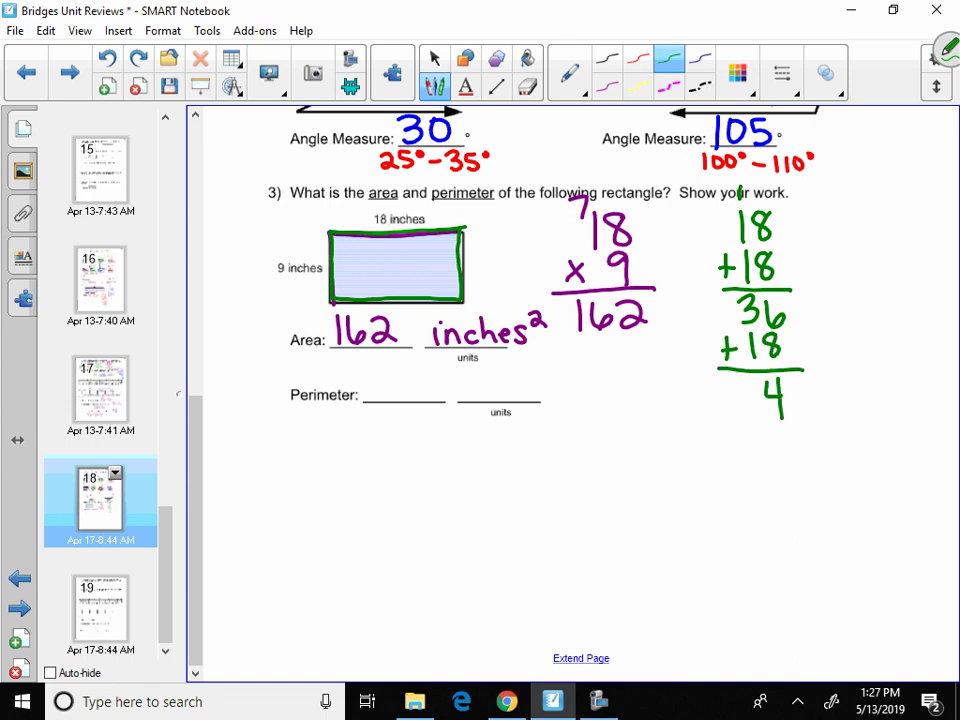
click(738, 285)
click(741, 381)
drag(743, 381, 740, 412)
Write 54 inch on the Perimeter blank.
mouse_move(374, 370)
mouse_down()
mouse_move(387, 387)
mouse_move(376, 400)
mouse_up()
drag(377, 370, 422, 385)
mouse_move(418, 366)
mouse_down()
mouse_move(418, 400)
mouse_move(464, 387)
mouse_move(465, 398)
mouse_up()
click(465, 373)
mouse_move(473, 382)
mouse_down()
mouse_move(487, 398)
mouse_move(557, 402)
mouse_up()
On page 19, circle 18 bags of 15 in purple and work 18 × 15 = 270.
click(100, 610)
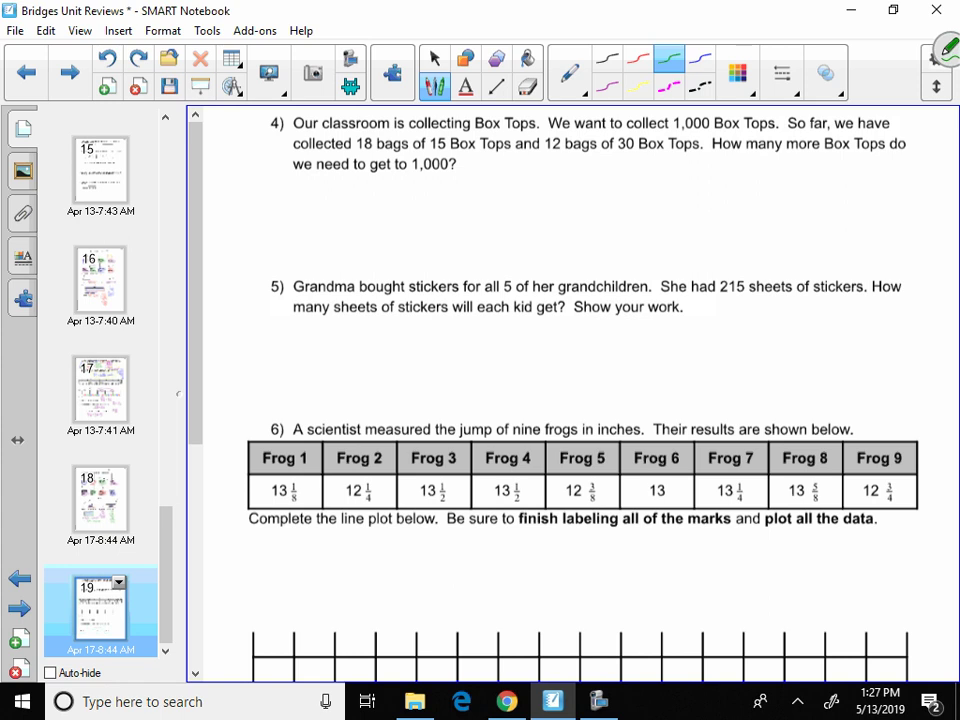
click(607, 87)
mouse_move(390, 128)
mouse_down()
mouse_move(358, 146)
mouse_move(455, 146)
mouse_move(402, 129)
mouse_up()
mouse_move(272, 170)
mouse_down()
mouse_move(274, 189)
mouse_move(291, 173)
mouse_move(250, 208)
mouse_move(318, 215)
mouse_move(292, 236)
mouse_move(295, 221)
mouse_up()
drag(264, 148, 271, 166)
mouse_move(293, 221)
mouse_down()
mouse_move(281, 225)
mouse_move(293, 222)
mouse_move(289, 238)
mouse_move(303, 248)
mouse_move(266, 264)
mouse_move(242, 260)
mouse_up()
mouse_move(235, 253)
mouse_down()
mouse_move(322, 265)
mouse_move(284, 291)
mouse_up()
drag(262, 218, 260, 227)
drag(256, 282, 271, 292)
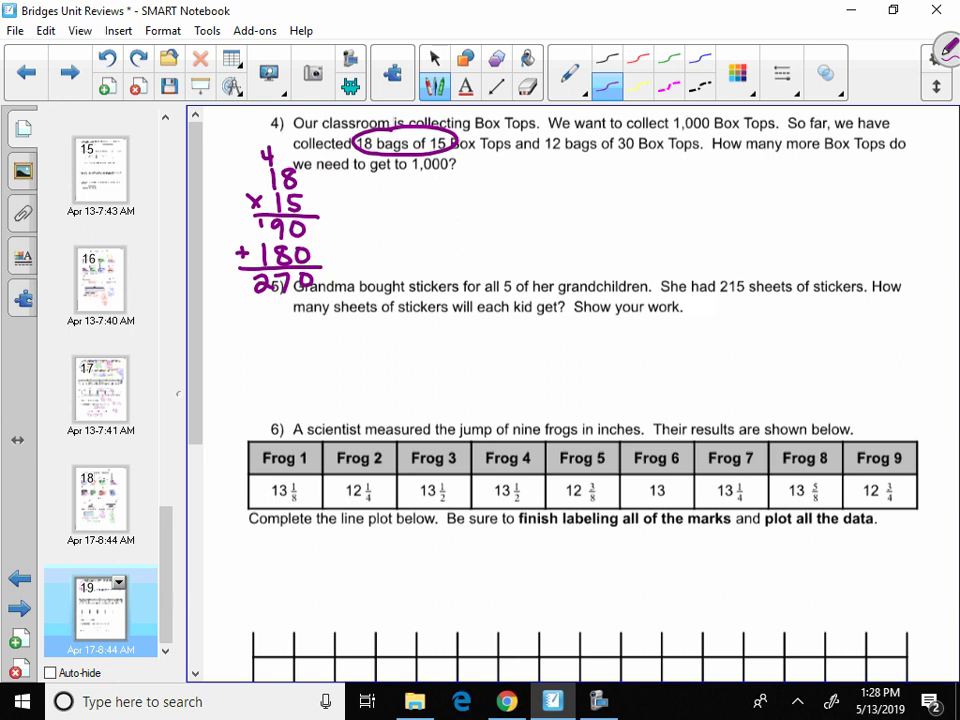
In green, circle 12 bags of 30 and work 12 × 30 = 360.
click(669, 57)
mouse_move(548, 130)
mouse_down()
mouse_move(538, 156)
mouse_move(600, 128)
mouse_move(546, 131)
mouse_up()
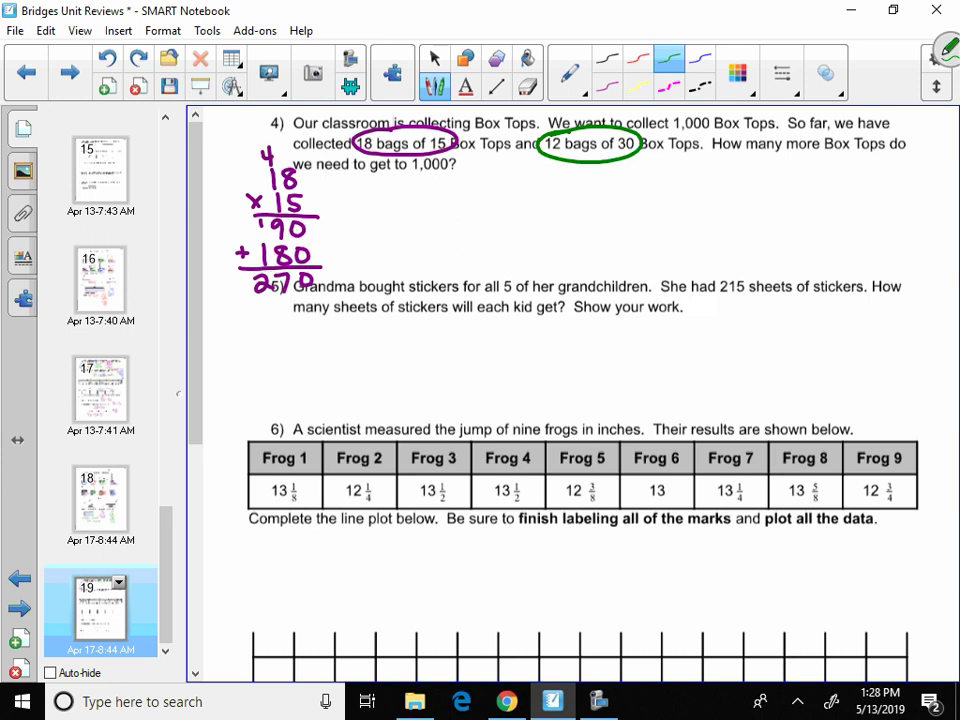
mouse_move(400, 176)
mouse_down()
mouse_move(400, 195)
mouse_move(420, 181)
mouse_move(429, 192)
mouse_move(388, 216)
mouse_up()
mouse_move(388, 205)
mouse_down()
mouse_move(376, 216)
mouse_move(444, 225)
mouse_up()
mouse_move(421, 232)
mouse_down()
mouse_move(415, 246)
mouse_move(424, 240)
mouse_move(380, 248)
mouse_up()
drag(450, 231, 449, 232)
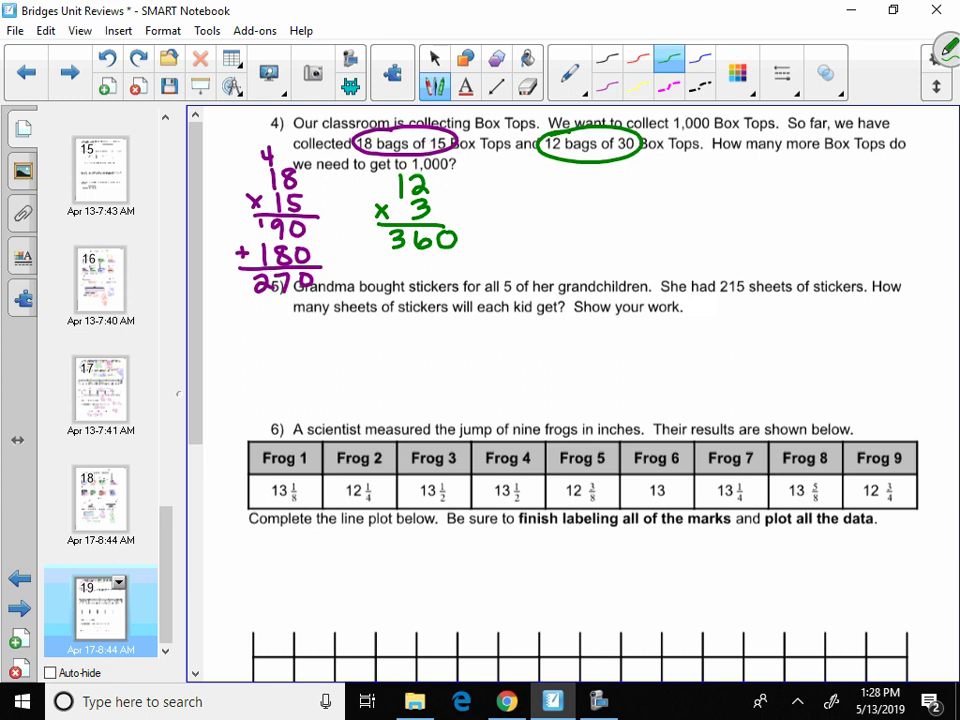
In blue, add 360 + 270 to get 630.
click(700, 57)
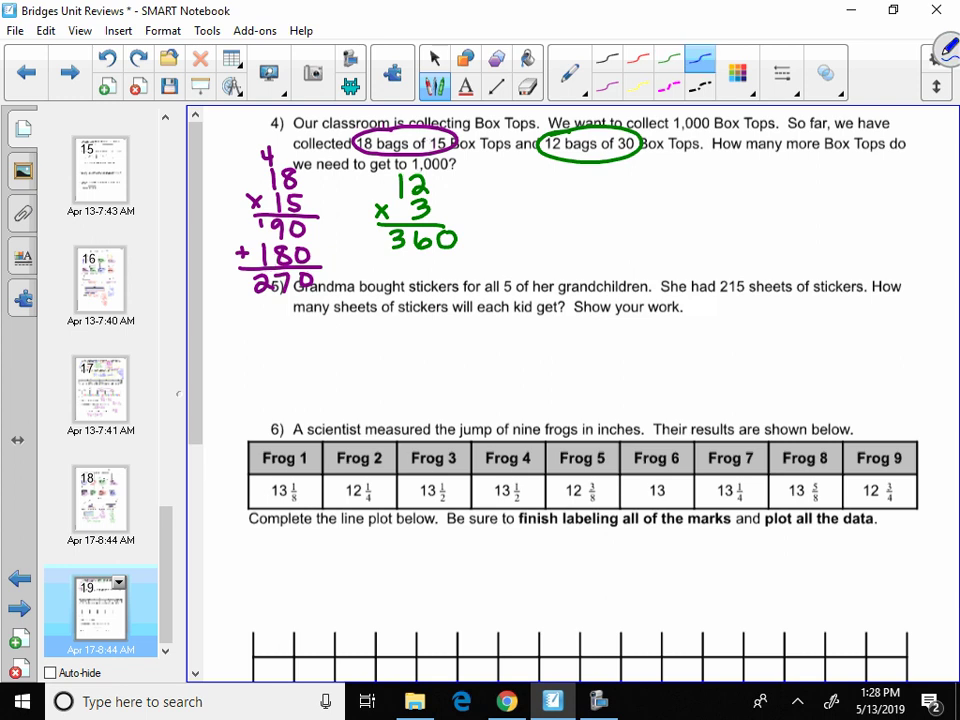
mouse_move(519, 177)
mouse_down()
mouse_move(529, 188)
mouse_move(520, 201)
mouse_up()
mouse_move(548, 173)
mouse_down()
mouse_move(547, 192)
mouse_move(575, 176)
mouse_up()
mouse_move(510, 212)
mouse_down()
mouse_move(510, 233)
mouse_move(520, 224)
mouse_move(570, 226)
mouse_move(581, 209)
mouse_up()
mouse_move(505, 238)
mouse_down()
mouse_move(606, 236)
mouse_move(550, 264)
mouse_up()
drag(525, 151, 526, 163)
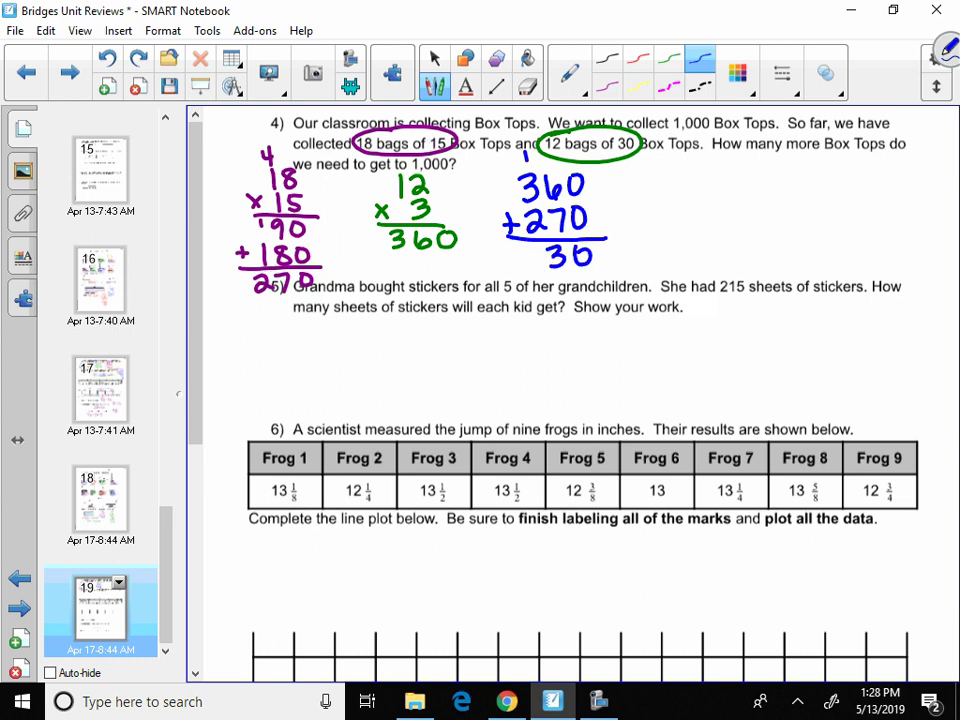
drag(541, 252, 531, 262)
In red, subtract 1,000 − 630 with regrouping to get 370.
click(637, 60)
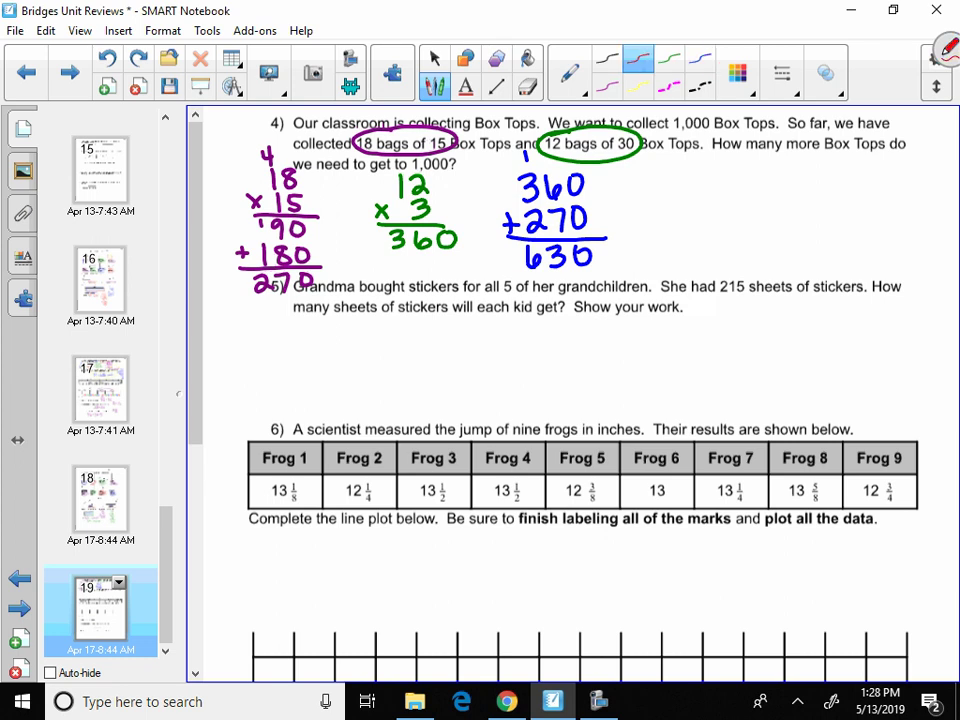
mouse_move(687, 172)
mouse_down()
mouse_move(688, 202)
mouse_move(697, 203)
mouse_up()
mouse_move(719, 174)
mouse_down()
mouse_move(712, 192)
mouse_move(726, 182)
mouse_up()
mouse_move(748, 178)
mouse_down()
mouse_move(736, 192)
mouse_move(748, 180)
mouse_up()
mouse_move(768, 178)
mouse_down()
mouse_move(756, 192)
mouse_move(768, 182)
mouse_up()
drag(655, 217, 678, 216)
mouse_move(712, 205)
mouse_down()
mouse_move(714, 230)
mouse_move(712, 218)
mouse_move(733, 230)
mouse_move(761, 210)
mouse_up()
drag(660, 241, 796, 238)
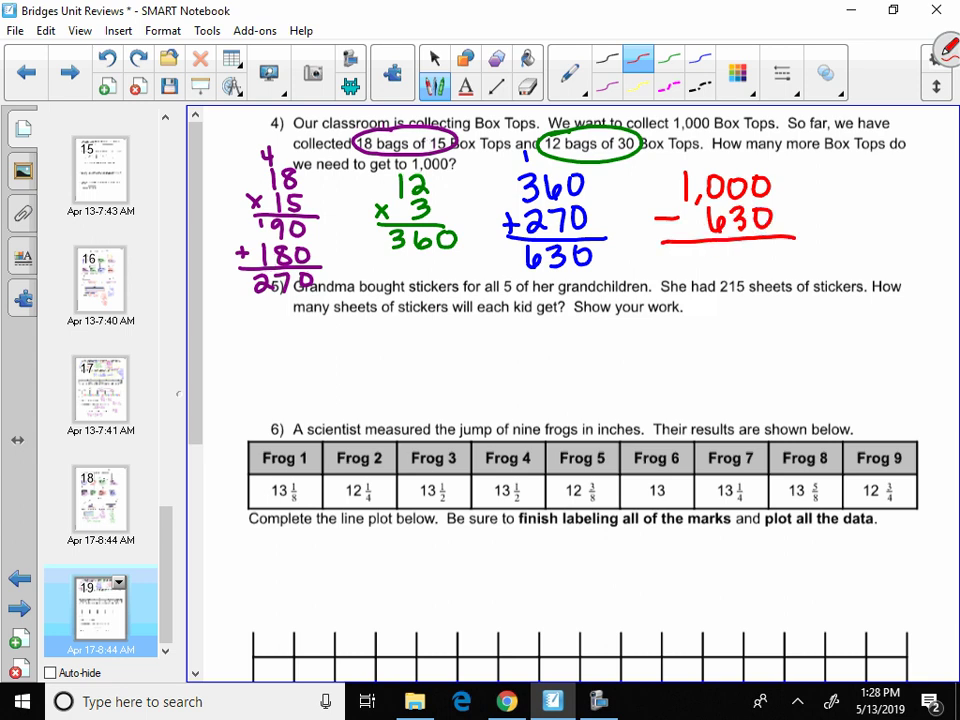
drag(768, 249, 767, 250)
mouse_move(688, 178)
mouse_down()
mouse_move(678, 196)
mouse_move(683, 154)
mouse_move(711, 172)
mouse_move(718, 162)
mouse_move(711, 170)
mouse_up()
drag(741, 182, 733, 197)
mouse_move(716, 142)
mouse_down()
mouse_move(711, 156)
mouse_move(735, 171)
mouse_up()
mouse_move(747, 156)
mouse_down()
mouse_move(745, 166)
mouse_move(749, 157)
mouse_up()
mouse_move(725, 248)
mouse_down()
mouse_move(747, 248)
mouse_move(737, 272)
mouse_move(707, 271)
mouse_up()
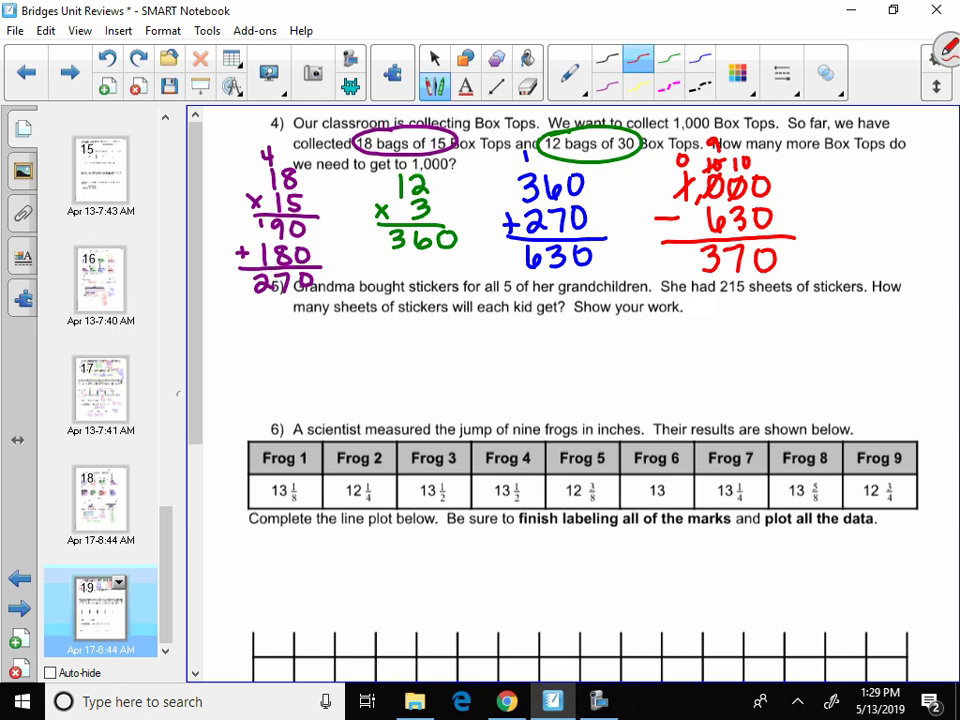
Label the answer 'box tops' and circle 370 box tops with the yellow highlighter.
mouse_move(802, 240)
mouse_down()
mouse_move(802, 271)
mouse_move(821, 260)
mouse_move(846, 272)
mouse_up()
mouse_move(846, 256)
mouse_down()
mouse_move(833, 272)
mouse_move(867, 271)
mouse_up()
mouse_move(858, 260)
mouse_down()
mouse_move(884, 261)
mouse_move(902, 281)
mouse_up()
drag(902, 260, 918, 270)
click(638, 87)
mouse_move(750, 233)
mouse_down()
mouse_move(700, 238)
mouse_move(805, 287)
mouse_move(755, 228)
mouse_up()
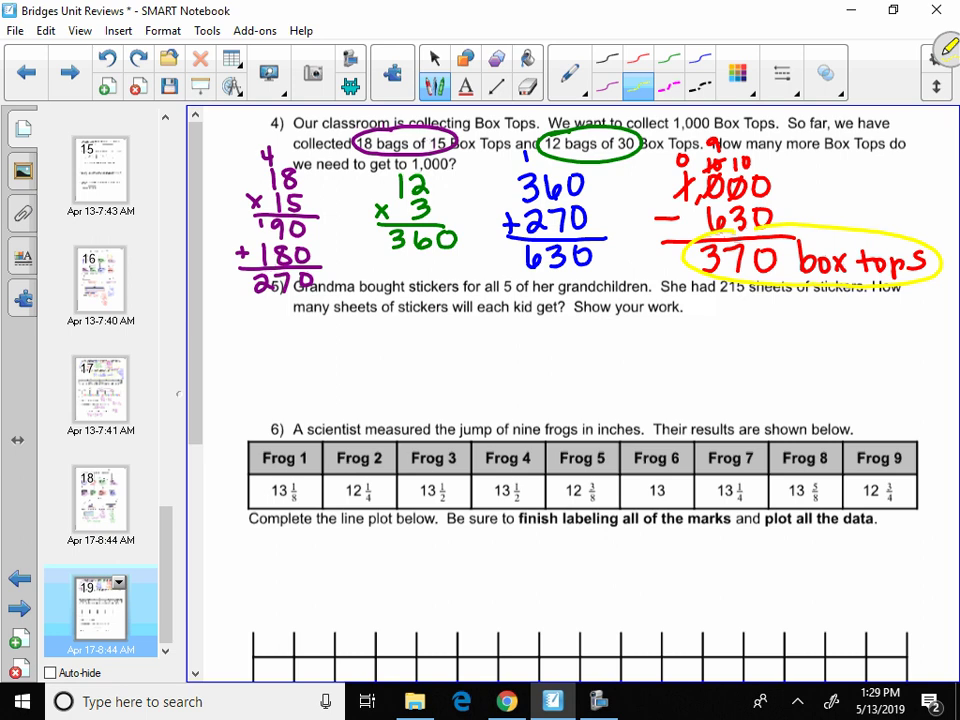
Set up the long division 5)215 in purple under question 5.
click(607, 87)
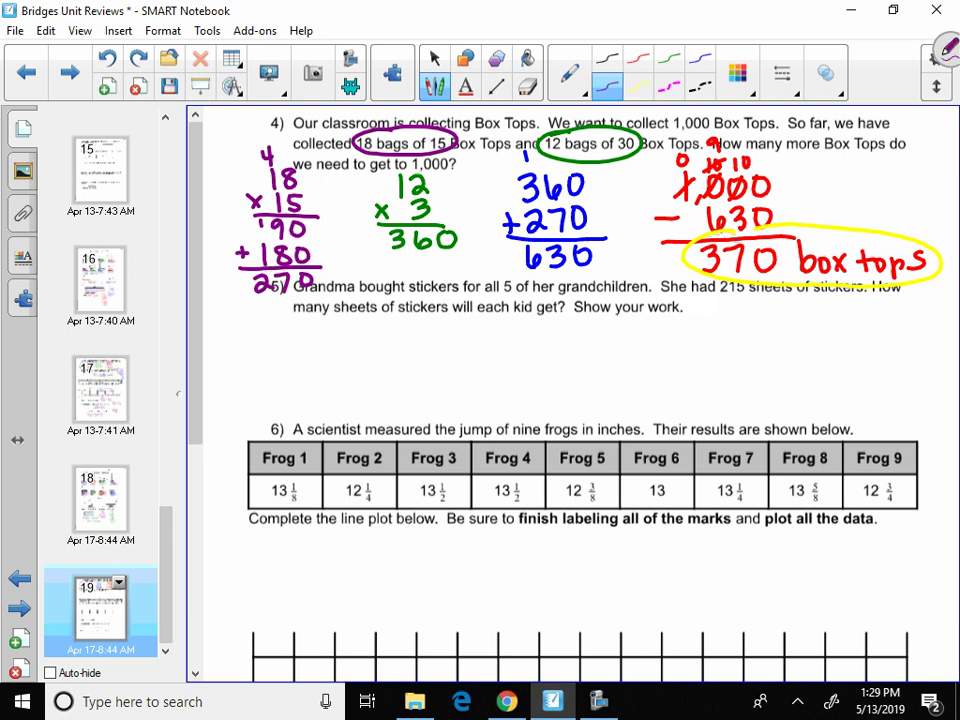
drag(368, 336, 386, 354)
drag(394, 331, 395, 354)
mouse_move(405, 330)
mouse_down()
mouse_move(421, 330)
mouse_move(405, 354)
mouse_up()
mouse_move(357, 325)
mouse_down()
mouse_move(355, 359)
mouse_move(424, 323)
mouse_up()
mouse_move(334, 332)
mouse_down()
mouse_move(333, 343)
mouse_move(348, 330)
mouse_move(332, 356)
mouse_up()
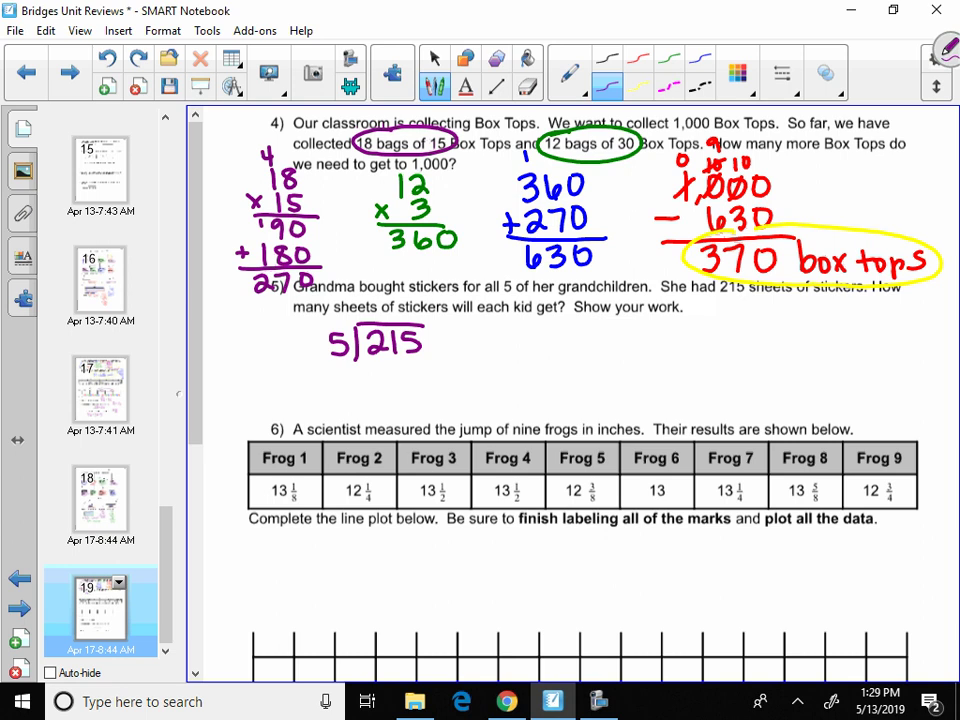
Work the division through to a quotient of 43 with remainder 0.
mouse_move(387, 294)
mouse_down()
mouse_move(383, 305)
mouse_move(399, 304)
mouse_move(394, 315)
mouse_up()
drag(371, 358, 413, 375)
mouse_move(397, 380)
mouse_down()
mouse_move(397, 395)
mouse_move(418, 366)
mouse_move(404, 395)
mouse_move(418, 381)
mouse_up()
drag(410, 297, 410, 310)
drag(401, 400, 401, 417)
mouse_move(417, 401)
mouse_down()
mouse_move(407, 417)
mouse_move(396, 406)
mouse_up()
mouse_move(390, 418)
mouse_down()
mouse_move(428, 414)
mouse_move(416, 422)
mouse_up()
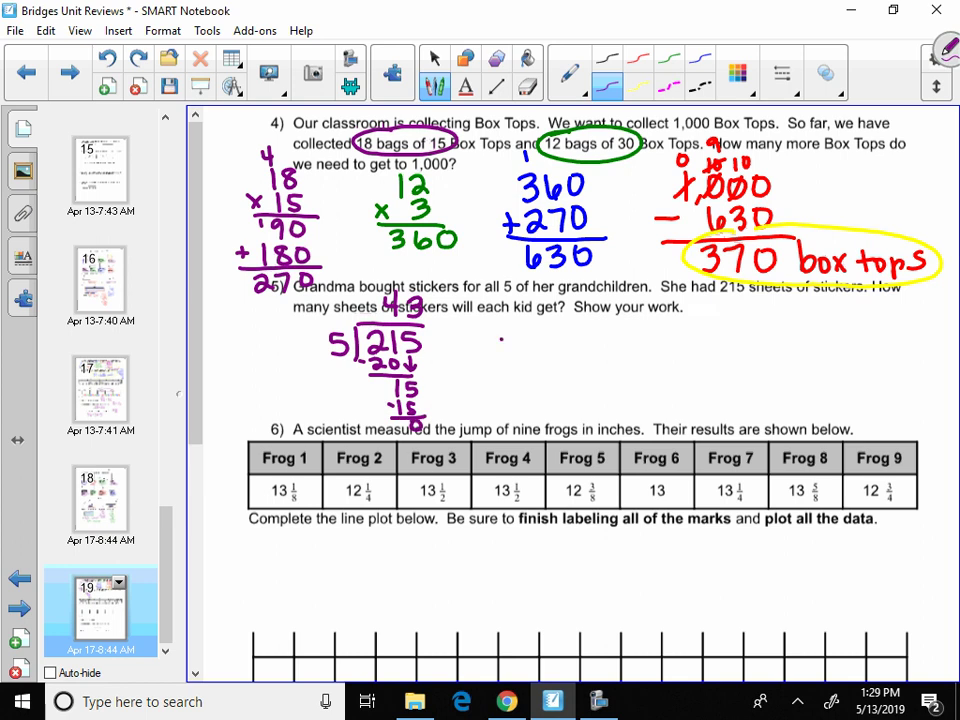
Write the answer '43 sheets' beside the division and circle it in yellow.
drag(512, 337, 535, 364)
mouse_move(528, 340)
mouse_down()
mouse_move(528, 378)
mouse_move(556, 357)
mouse_move(546, 377)
mouse_up()
drag(595, 352, 588, 376)
mouse_move(615, 335)
mouse_down()
mouse_move(630, 378)
mouse_move(674, 376)
mouse_up()
drag(684, 352, 686, 378)
mouse_move(675, 357)
mouse_down()
mouse_move(699, 358)
mouse_move(700, 377)
mouse_up()
click(638, 87)
mouse_move(490, 338)
mouse_down()
mouse_move(570, 319)
mouse_move(500, 320)
mouse_up()
Scroll down to the frog line plot and its minimum, maximum, range, mode and total questions.
scroll(570, 400, down, 5)
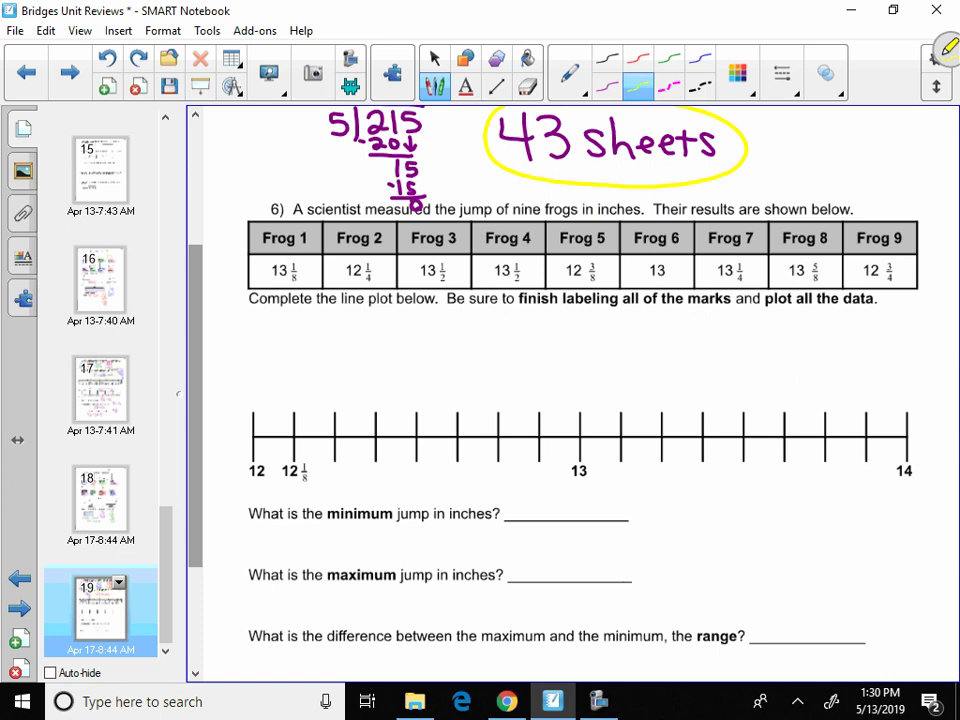
scroll(570, 390, down, 3)
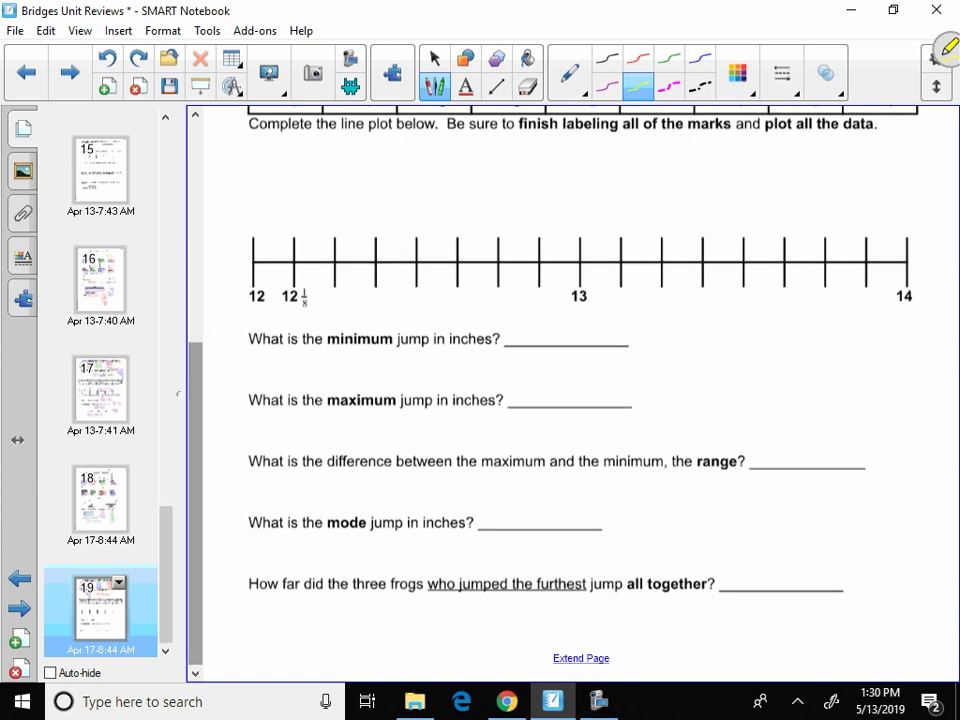
Label the first blank ticks 12 2/8 in blue and 12 4/8 in green.
click(700, 60)
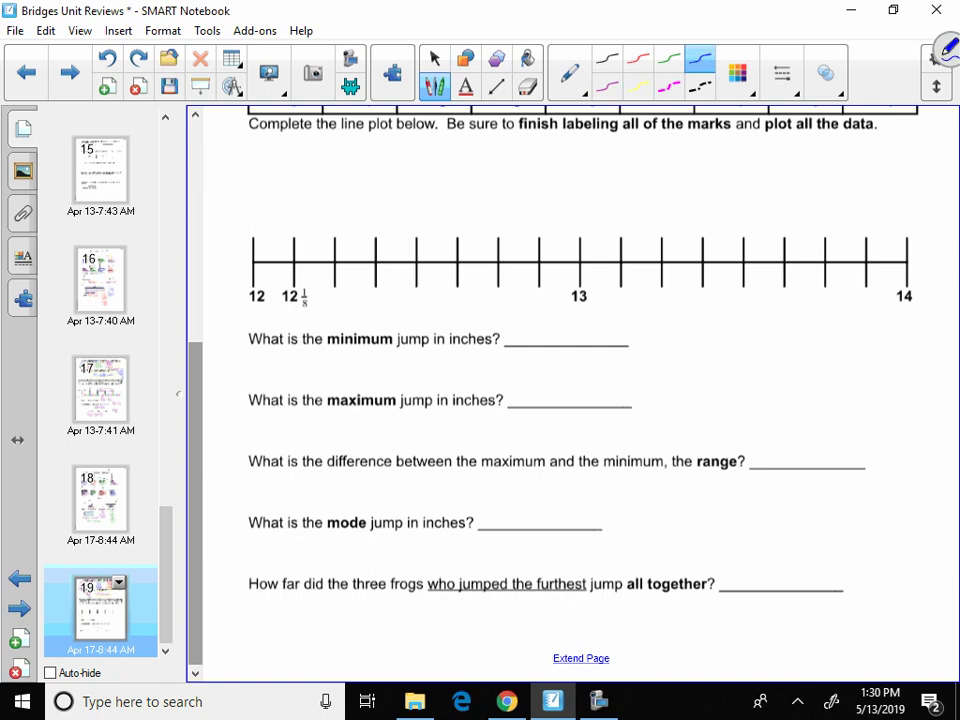
mouse_move(317, 287)
mouse_down()
mouse_move(317, 304)
mouse_move(352, 297)
mouse_up()
mouse_move(348, 301)
mouse_down()
mouse_move(375, 296)
mouse_move(380, 306)
mouse_move(383, 282)
mouse_move(384, 314)
mouse_move(426, 298)
mouse_up()
click(638, 60)
click(669, 60)
mouse_move(420, 301)
mouse_down()
mouse_move(436, 300)
mouse_move(424, 311)
mouse_move(430, 318)
mouse_move(460, 307)
mouse_move(469, 287)
mouse_move(472, 318)
mouse_move(483, 301)
mouse_move(484, 311)
mouse_up()
Write the next tick labels through 13 1/8, alternating red, green and blue ink.
click(700, 60)
click(638, 58)
mouse_move(485, 292)
mouse_down()
mouse_move(500, 309)
mouse_move(516, 301)
mouse_move(510, 313)
mouse_move(546, 309)
mouse_move(555, 288)
mouse_move(555, 306)
mouse_move(602, 290)
mouse_move(602, 310)
mouse_move(623, 293)
mouse_move(634, 301)
mouse_up()
click(669, 58)
click(700, 58)
mouse_move(630, 304)
mouse_down()
mouse_move(646, 290)
mouse_move(647, 307)
mouse_up()
Continue labelling the ticks from 13 up to 13 5/8 in alternating colours.
click(637, 58)
mouse_move(652, 289)
mouse_down()
mouse_move(660, 293)
mouse_move(652, 308)
mouse_move(681, 296)
mouse_move(675, 312)
mouse_move(692, 311)
mouse_move(709, 299)
mouse_move(699, 311)
mouse_move(716, 298)
mouse_move(727, 302)
mouse_move(720, 318)
mouse_move(763, 295)
mouse_move(764, 320)
mouse_move(790, 293)
mouse_move(780, 307)
mouse_move(810, 301)
mouse_up()
click(669, 58)
click(700, 58)
click(638, 58)
drag(806, 306, 803, 320)
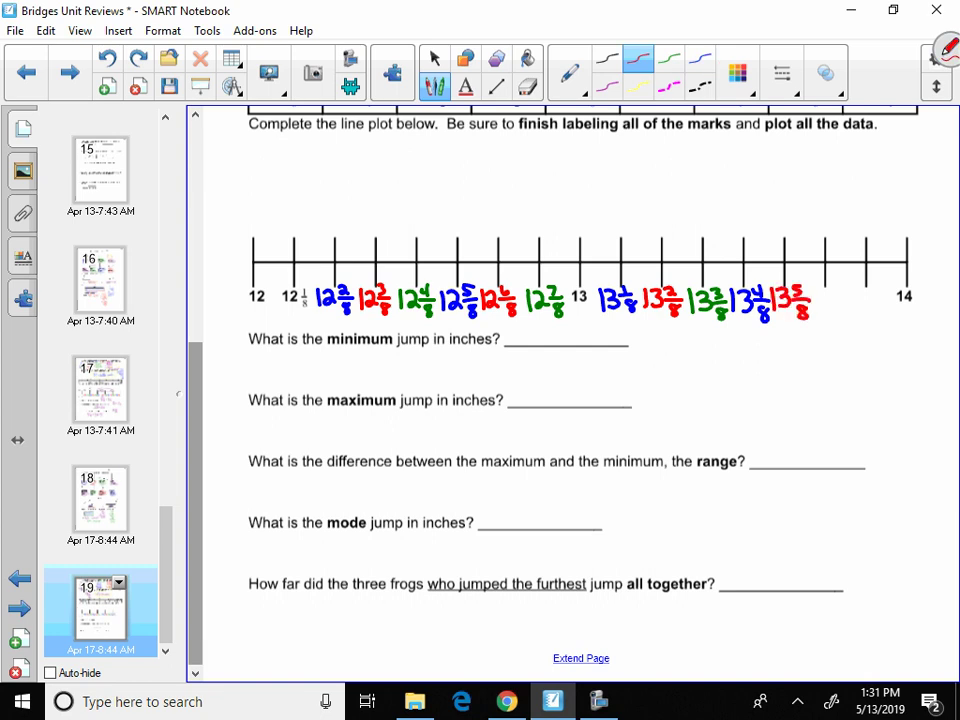
Undo a mistaken blue tick label and write it again in green, finishing the eighths labels.
click(700, 58)
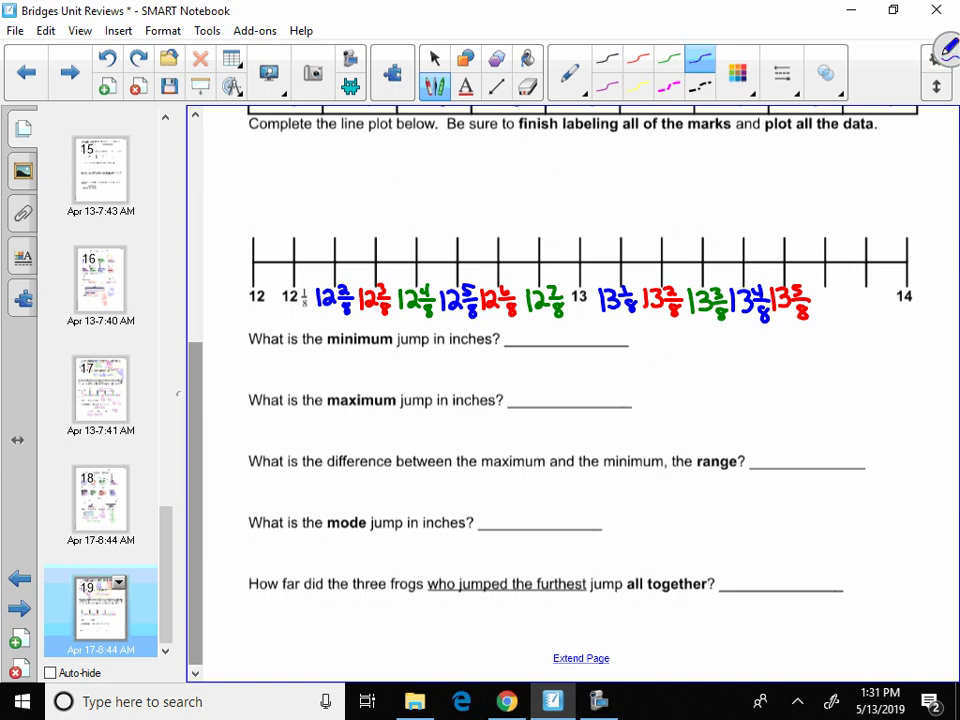
drag(815, 290, 822, 311)
click(107, 58)
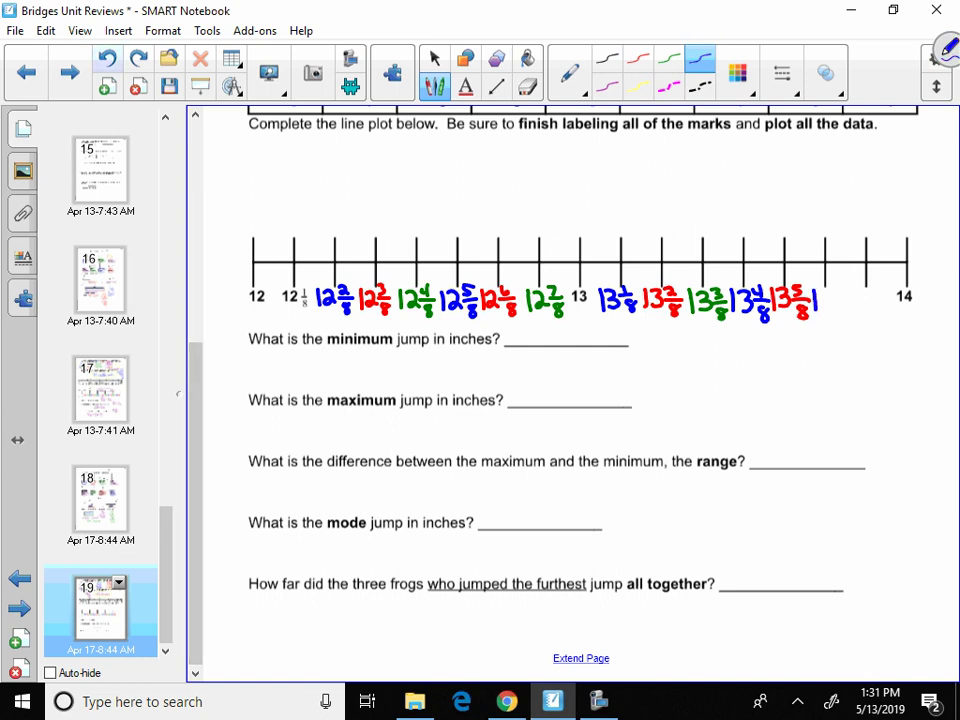
click(107, 58)
click(668, 58)
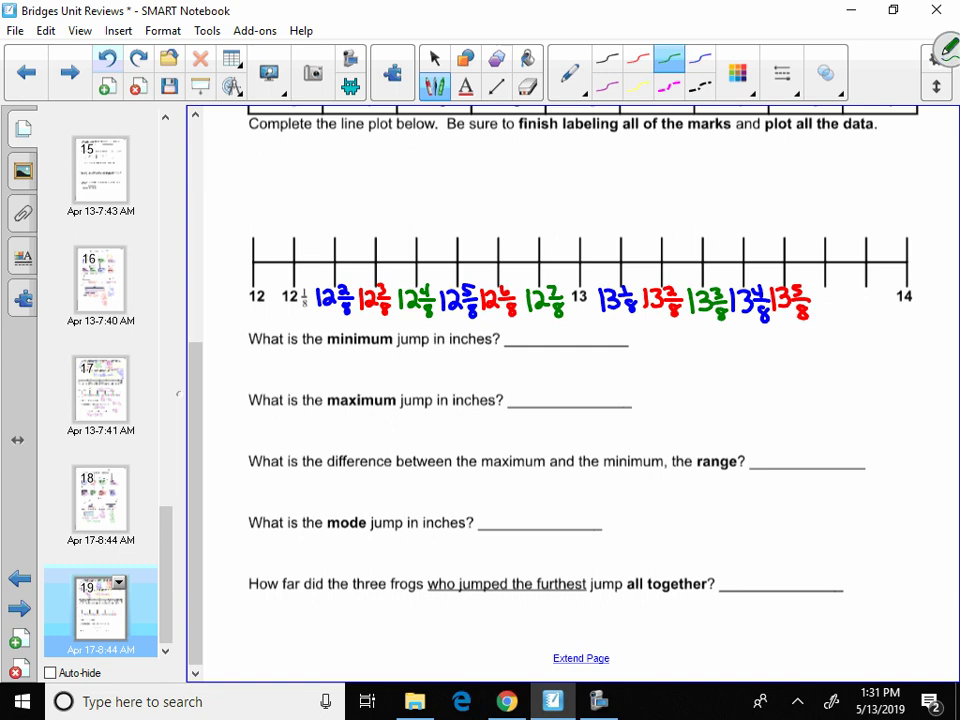
mouse_move(815, 290)
mouse_down()
mouse_move(815, 311)
mouse_move(839, 296)
mouse_move(848, 303)
mouse_up()
mouse_move(845, 307)
mouse_down()
mouse_move(877, 300)
mouse_move(876, 316)
mouse_up()
Rewrite Frogs 2, 3, 4, 7 and 9's jumps in purple as 2/8, 4/8, 4/8, 2/8, 6/8.
click(700, 58)
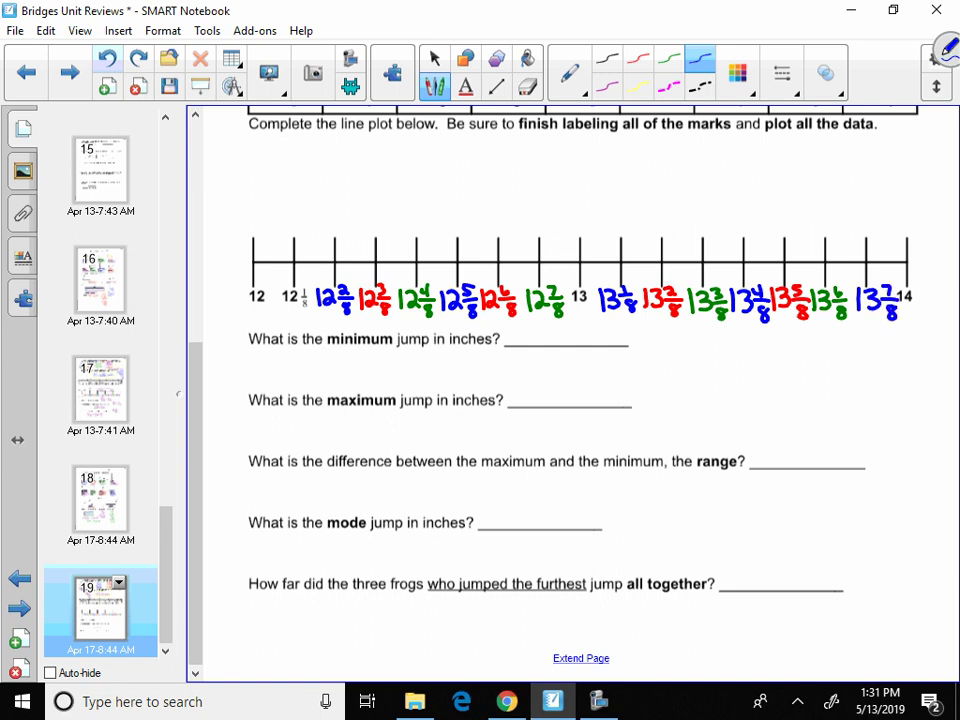
scroll(415, 110, up, 2)
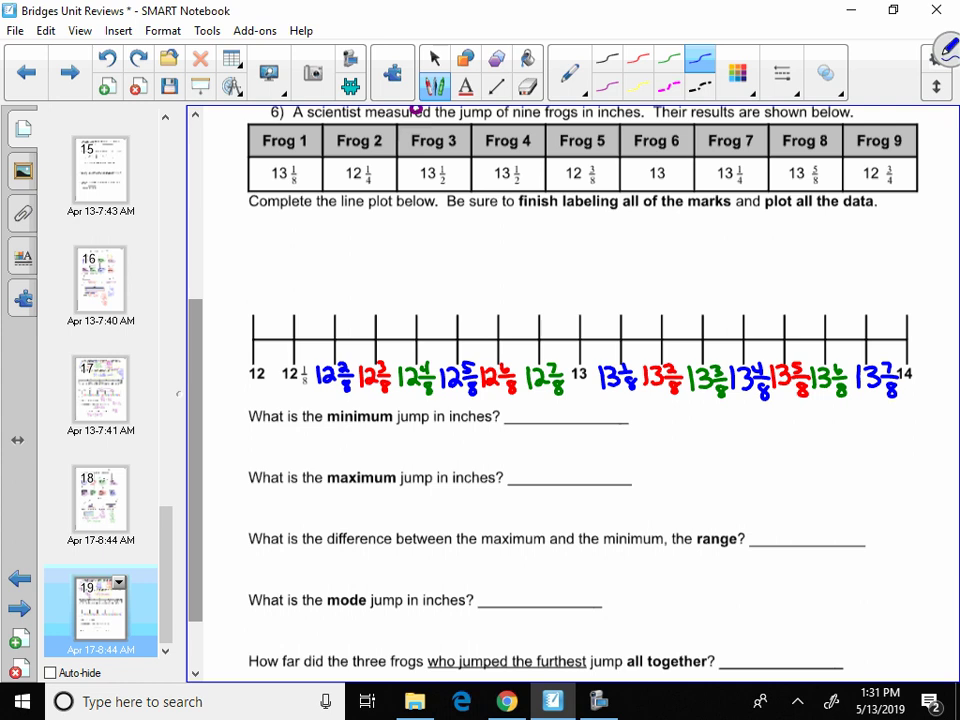
click(605, 86)
drag(368, 165, 366, 188)
mouse_move(358, 167)
mouse_down()
mouse_move(367, 189)
mouse_move(390, 168)
mouse_move(389, 182)
mouse_up()
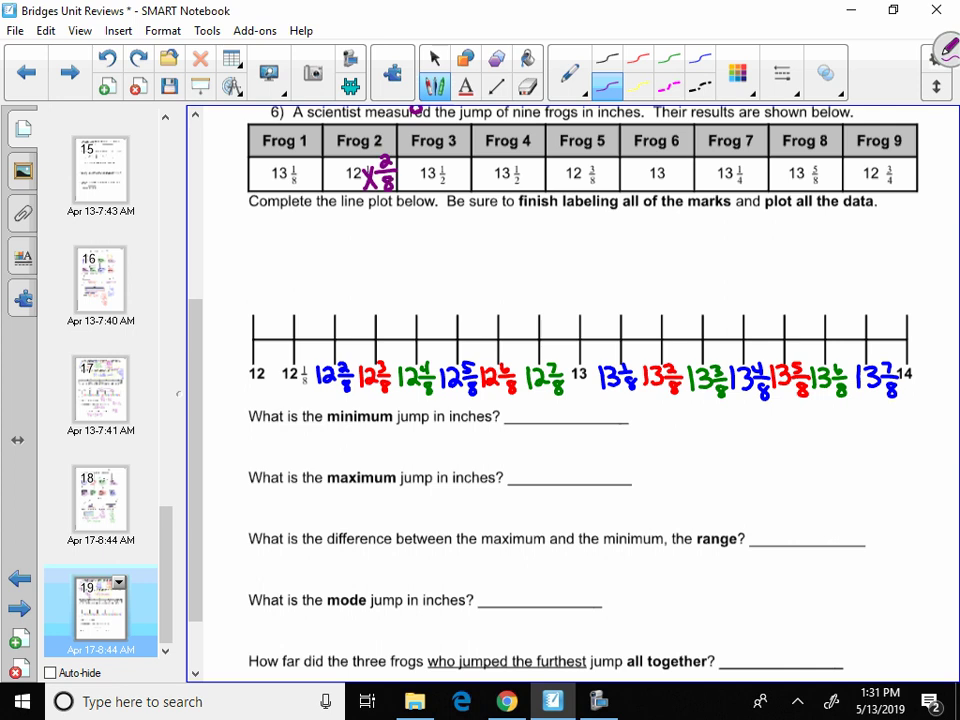
mouse_move(437, 168)
mouse_down()
mouse_move(450, 190)
mouse_move(437, 190)
mouse_move(469, 170)
mouse_up()
drag(465, 175, 463, 176)
mouse_move(523, 168)
mouse_down()
mouse_move(511, 188)
mouse_move(524, 188)
mouse_move(531, 167)
mouse_move(544, 173)
mouse_move(538, 178)
mouse_up()
mouse_move(735, 167)
mouse_down()
mouse_move(748, 186)
mouse_move(737, 188)
mouse_move(765, 173)
mouse_up()
drag(759, 177, 759, 179)
mouse_move(884, 168)
mouse_down()
mouse_move(897, 188)
mouse_move(885, 189)
mouse_move(908, 182)
mouse_up()
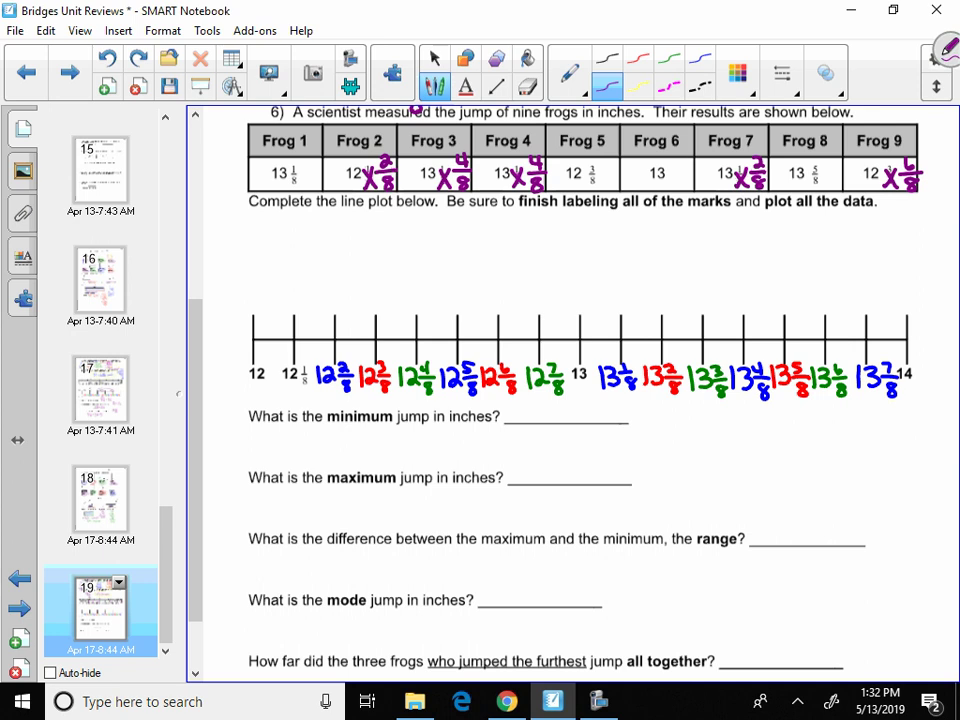
Plot X's for Frogs 1–4 at 13 1/8, 12 2/8 and twice at 13 4/8, checking each off.
drag(630, 281, 604, 311)
drag(601, 284, 636, 311)
drag(277, 199, 300, 194)
mouse_move(346, 286)
mouse_down()
mouse_move(322, 312)
mouse_move(348, 312)
mouse_up()
drag(355, 198, 376, 191)
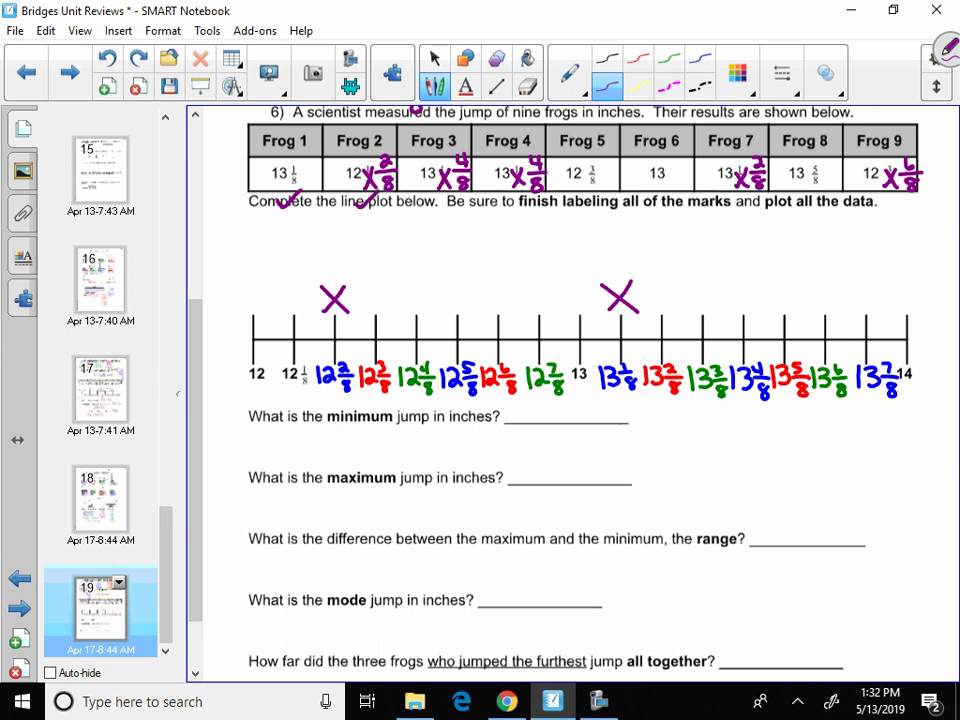
drag(756, 285, 731, 312)
drag(729, 286, 757, 312)
drag(428, 200, 450, 193)
mouse_move(756, 255)
mouse_down()
mouse_move(729, 279)
mouse_move(757, 279)
mouse_up()
drag(561, 197, 577, 191)
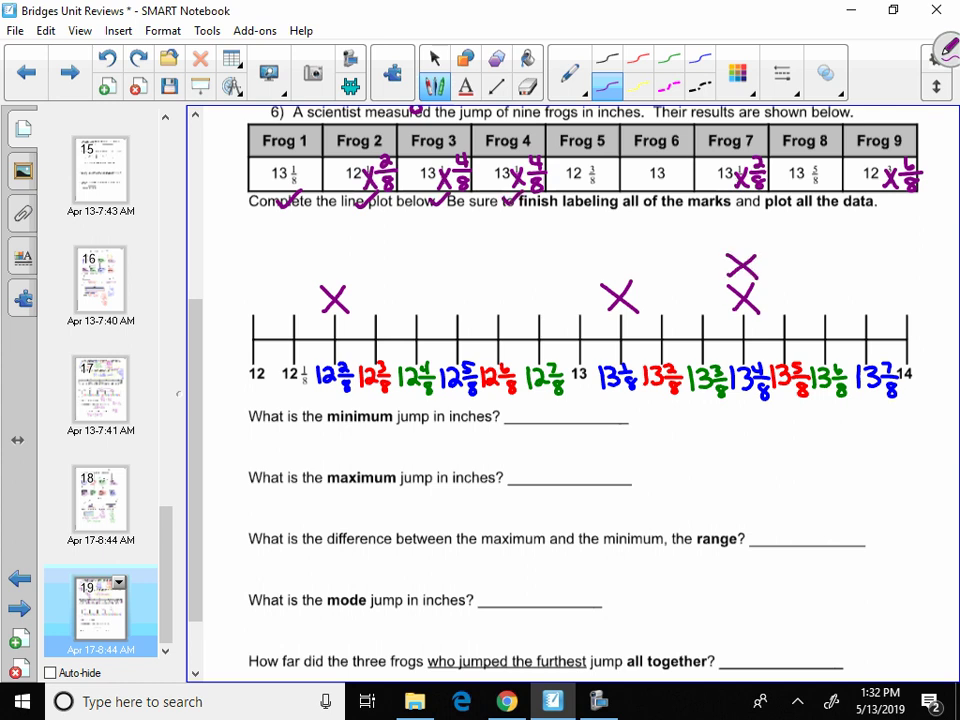
Plot X's for Frogs 5–9 at 12 3/8, 13, 13 2/8, 13 5/8 and 12 6/8, checking them off.
mouse_move(362, 288)
mouse_down()
mouse_move(387, 313)
mouse_move(362, 313)
mouse_up()
drag(568, 196, 594, 192)
mouse_move(592, 283)
mouse_down()
mouse_move(566, 309)
mouse_move(592, 309)
mouse_up()
drag(648, 195, 673, 186)
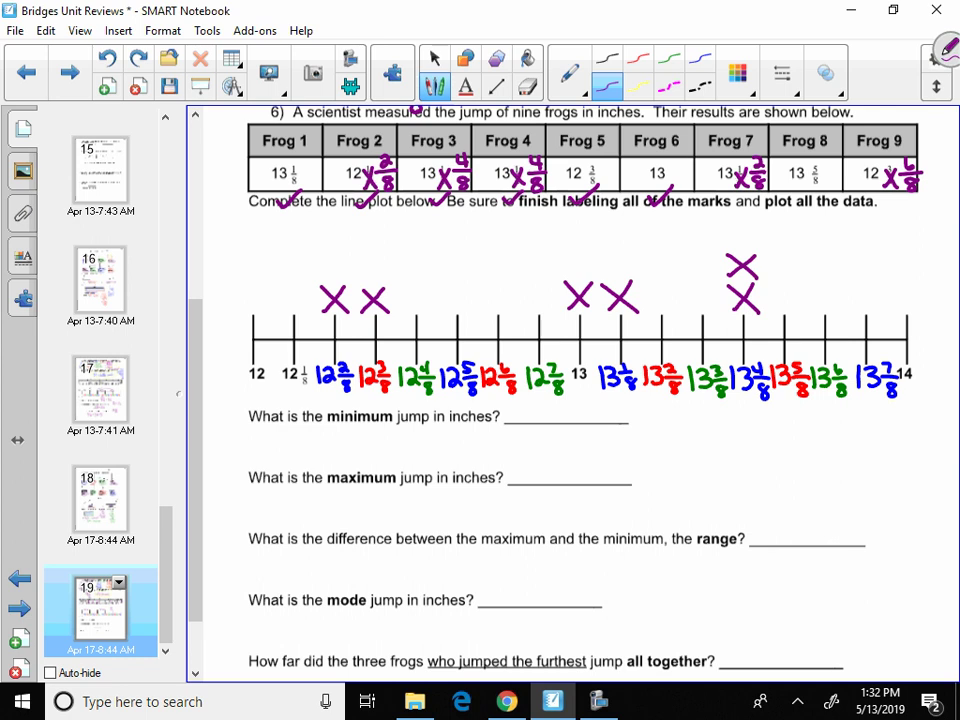
mouse_move(672, 287)
mouse_down()
mouse_move(648, 311)
mouse_move(672, 311)
mouse_up()
drag(724, 197, 747, 192)
mouse_move(795, 290)
mouse_down()
mouse_move(771, 315)
mouse_move(795, 315)
mouse_up()
mouse_move(796, 194)
mouse_down()
mouse_move(811, 196)
mouse_move(821, 182)
mouse_up()
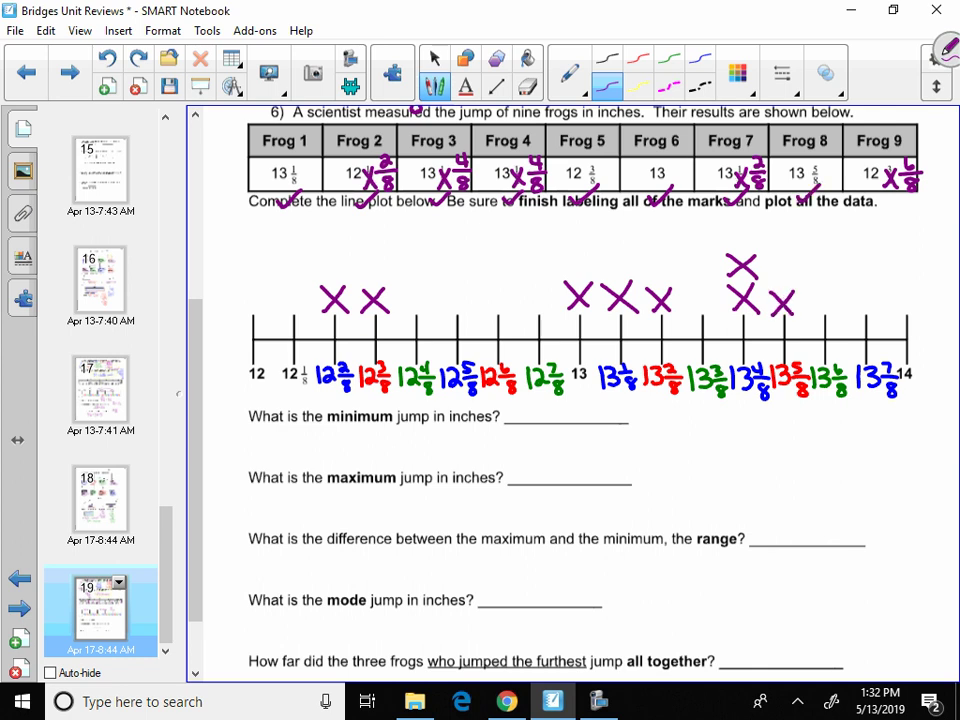
mouse_move(512, 285)
mouse_down()
mouse_move(484, 313)
mouse_move(512, 313)
mouse_up()
Write the minimum jump as 12 2/8 = 12 1/4 and the maximum as 13 5/8.
scroll(575, 400, down, 2)
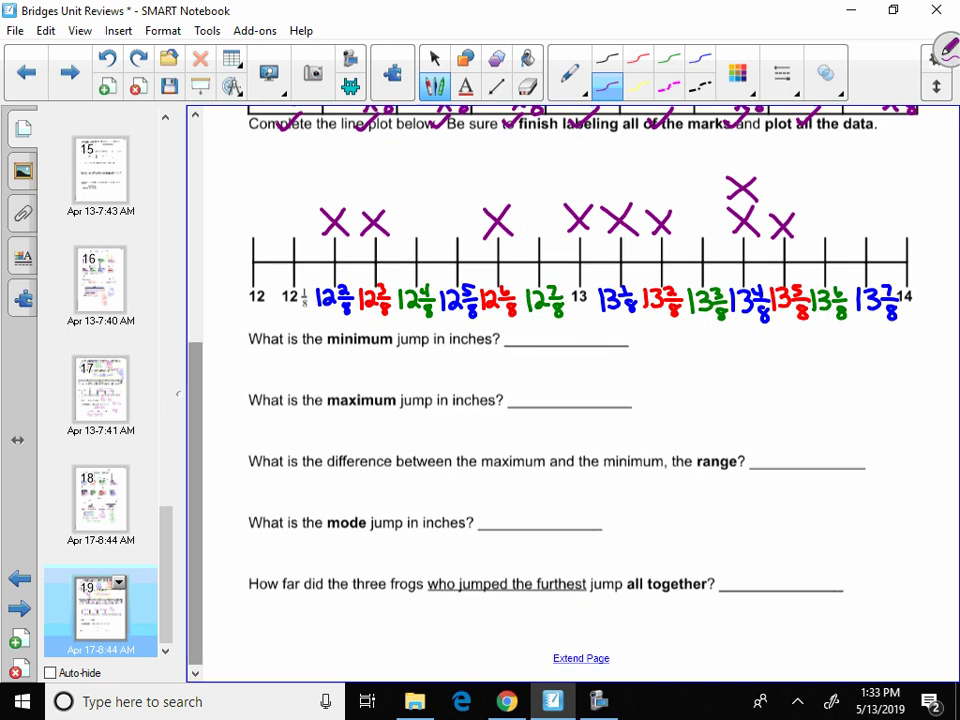
mouse_move(534, 321)
mouse_down()
mouse_move(534, 343)
mouse_move(581, 324)
mouse_move(589, 331)
mouse_move(576, 346)
mouse_move(585, 338)
mouse_up()
mouse_move(604, 331)
mouse_down()
mouse_move(664, 344)
mouse_move(677, 323)
mouse_up()
mouse_move(665, 326)
mouse_down()
mouse_move(686, 326)
mouse_move(681, 352)
mouse_up()
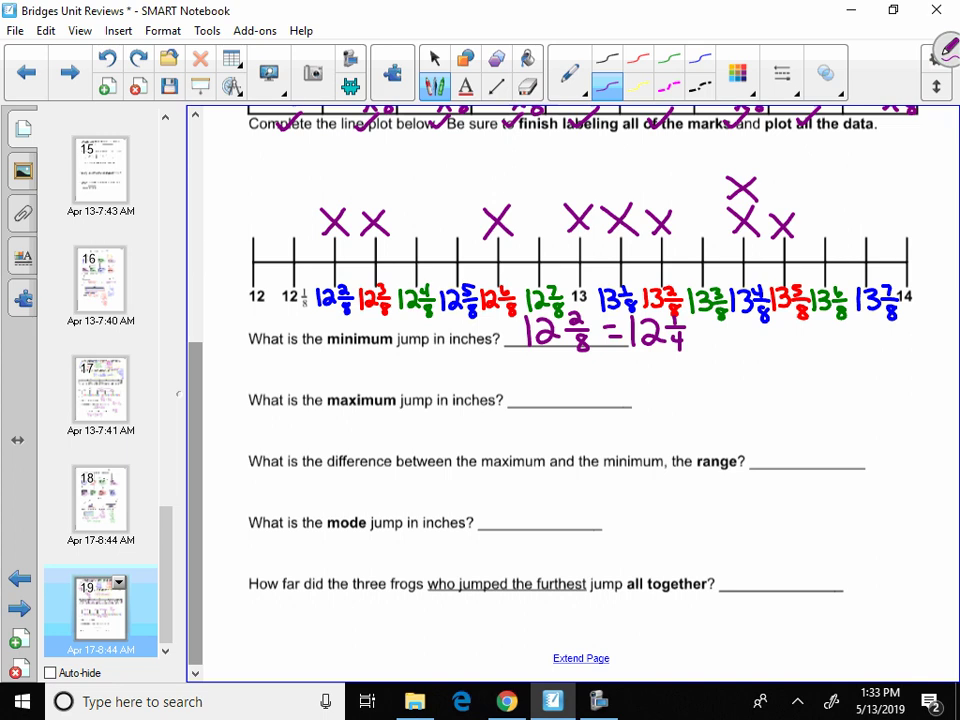
mouse_move(535, 366)
mouse_down()
mouse_move(535, 400)
mouse_move(578, 384)
mouse_up()
mouse_move(578, 368)
mouse_down()
mouse_move(591, 367)
mouse_move(595, 386)
mouse_move(580, 401)
mouse_move(588, 391)
mouse_up()
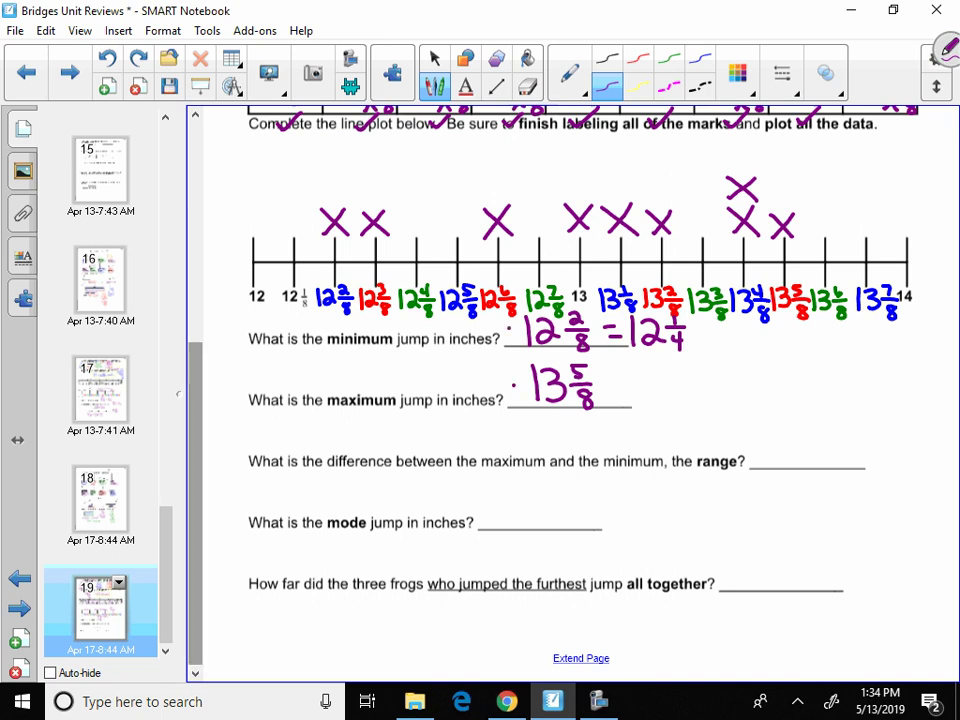
Write the range as 1 3/8 and the mode as 13 4/8 = 13 1/2.
drag(770, 417, 770, 464)
mouse_move(786, 413)
mouse_down()
mouse_move(799, 416)
mouse_move(787, 429)
mouse_move(810, 432)
mouse_move(794, 455)
mouse_move(801, 446)
mouse_up()
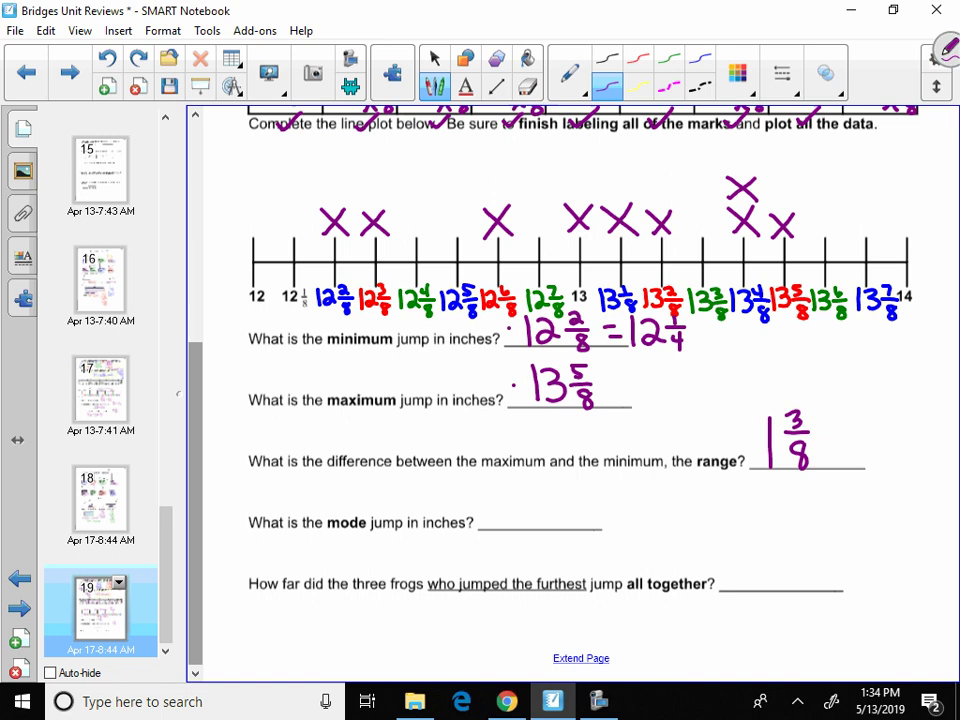
mouse_move(490, 482)
mouse_down()
mouse_move(490, 526)
mouse_move(511, 502)
mouse_move(500, 526)
mouse_up()
mouse_move(543, 483)
mouse_down()
mouse_move(538, 495)
mouse_move(551, 494)
mouse_up()
mouse_move(547, 484)
mouse_down()
mouse_move(554, 502)
mouse_move(545, 509)
mouse_move(584, 505)
mouse_up()
mouse_move(567, 515)
mouse_down()
mouse_move(597, 520)
mouse_move(622, 500)
mouse_move(606, 522)
mouse_move(651, 520)
mouse_move(660, 539)
mouse_up()
scroll(573, 400, down, 3)
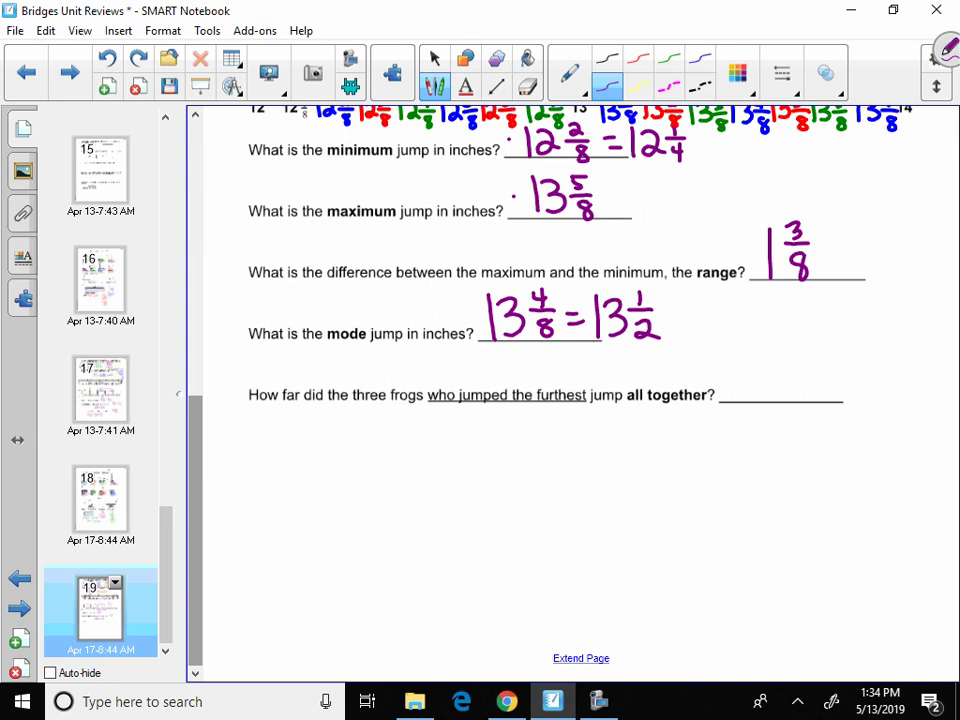
Circle the three furthest jumps on the line plot with the yellow highlighter.
scroll(570, 390, up, 5)
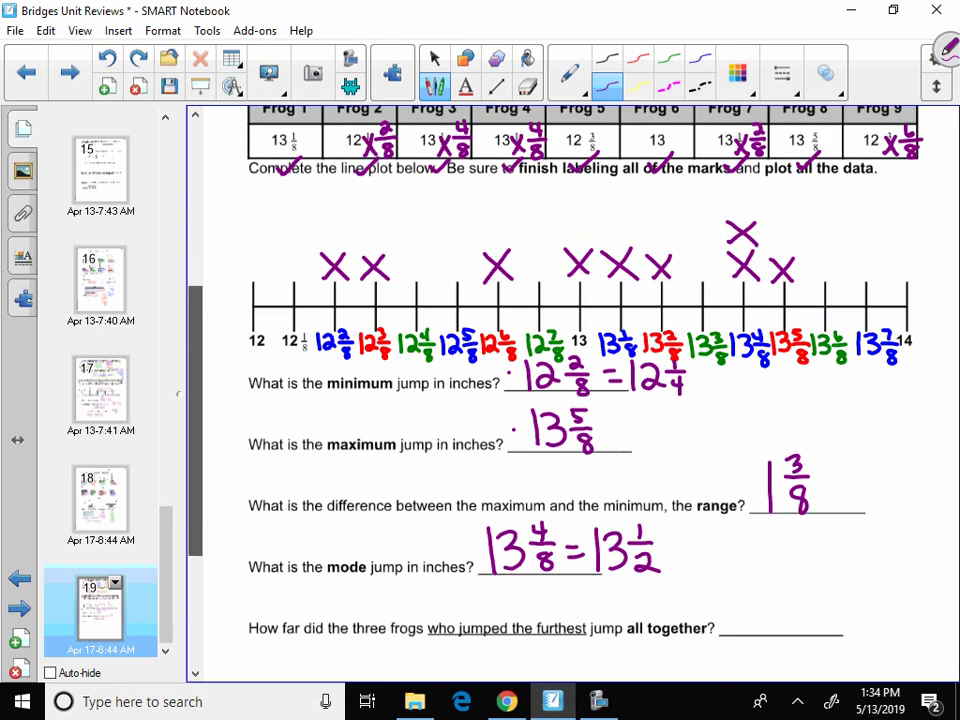
mouse_move(742, 210)
mouse_down()
mouse_move(707, 262)
mouse_move(825, 246)
mouse_move(765, 208)
mouse_up()
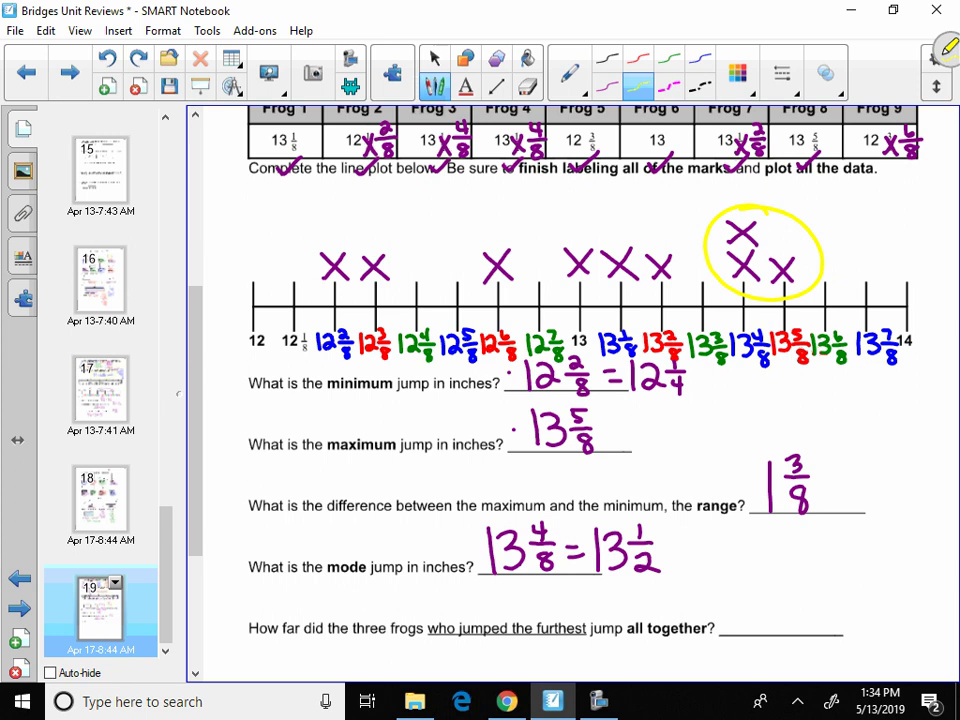
drag(193, 330, 189, 435)
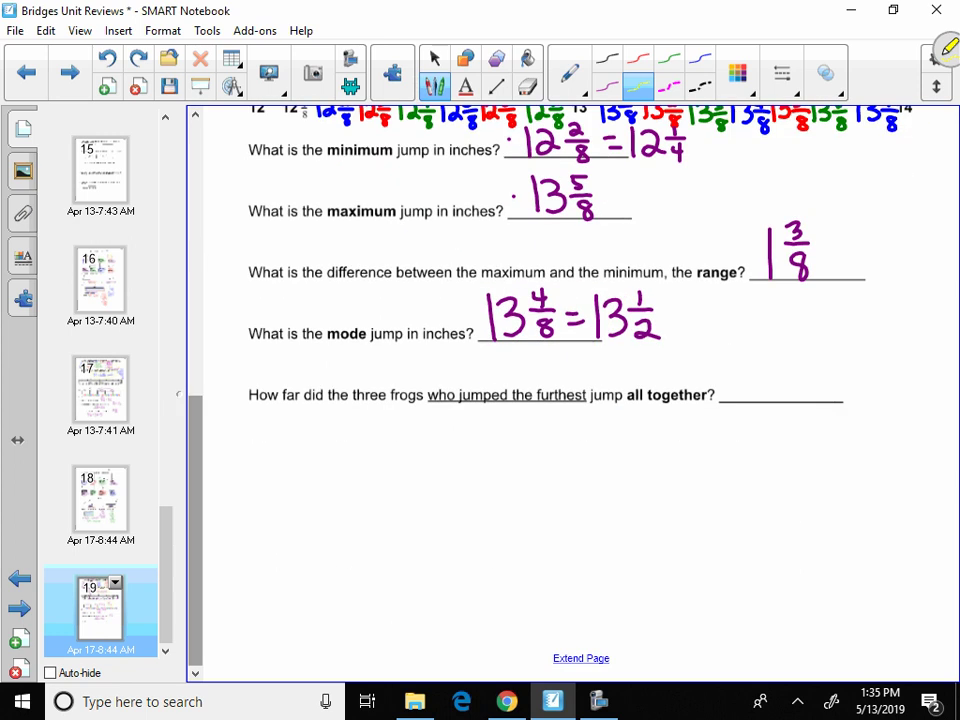
Write the first term 13 5/8 under the total question in purple.
click(607, 86)
mouse_move(405, 411)
mouse_down()
mouse_move(405, 452)
mouse_move(428, 429)
mouse_move(414, 452)
mouse_up()
click(450, 411)
mouse_move(450, 413)
mouse_down()
mouse_move(449, 428)
mouse_move(466, 410)
mouse_up()
mouse_move(445, 436)
mouse_down()
mouse_move(476, 436)
mouse_move(460, 458)
mouse_move(466, 442)
mouse_up()
Add + 13 4/8 + 13 4/8 to complete the sum.
mouse_move(497, 426)
mouse_down()
mouse_move(497, 444)
mouse_move(509, 436)
mouse_up()
mouse_move(521, 417)
mouse_down()
mouse_move(521, 456)
mouse_move(547, 436)
mouse_move(529, 455)
mouse_up()
drag(563, 416, 570, 434)
mouse_move(556, 436)
mouse_down()
mouse_move(584, 436)
mouse_move(566, 462)
mouse_up()
mouse_move(606, 421)
mouse_down()
mouse_move(606, 445)
mouse_move(621, 434)
mouse_up()
mouse_move(635, 412)
mouse_down()
mouse_move(635, 459)
mouse_move(666, 434)
mouse_move(649, 455)
mouse_up()
mouse_move(681, 410)
mouse_down()
mouse_move(677, 422)
mouse_move(690, 422)
mouse_up()
mouse_move(686, 410)
mouse_down()
mouse_move(686, 428)
mouse_move(700, 432)
mouse_move(684, 456)
mouse_move(696, 444)
mouse_up()
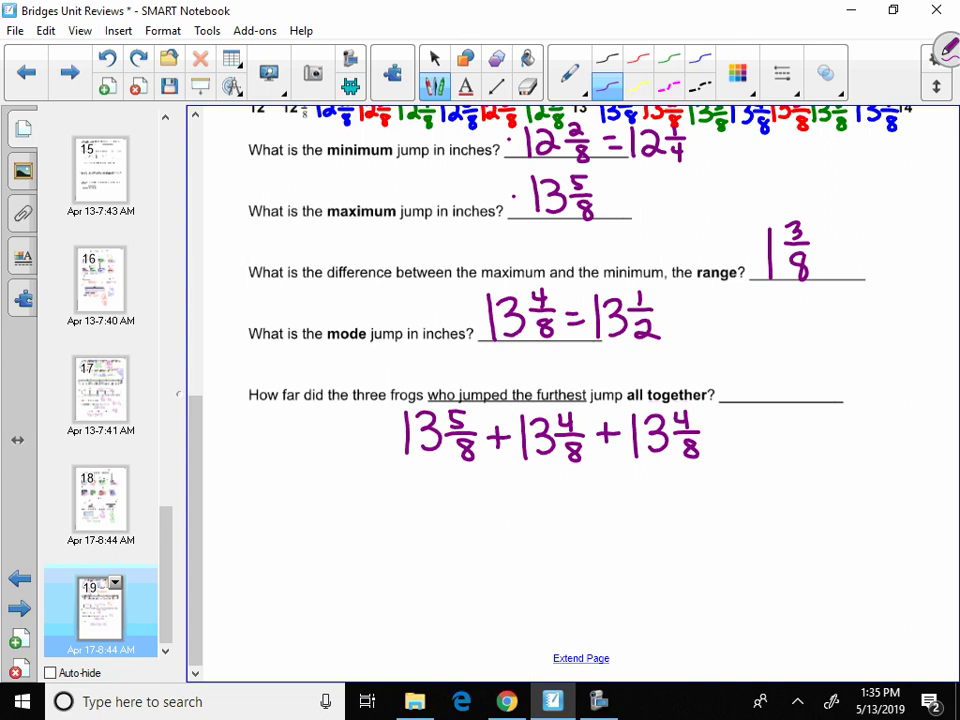
Underline the whole number 13 of each of the three terms in black.
click(607, 58)
drag(447, 461, 395, 463)
drag(561, 463, 522, 463)
drag(677, 463, 625, 464)
Add the three stacked 13s in purple and write 39 below the mixed numbers.
click(607, 87)
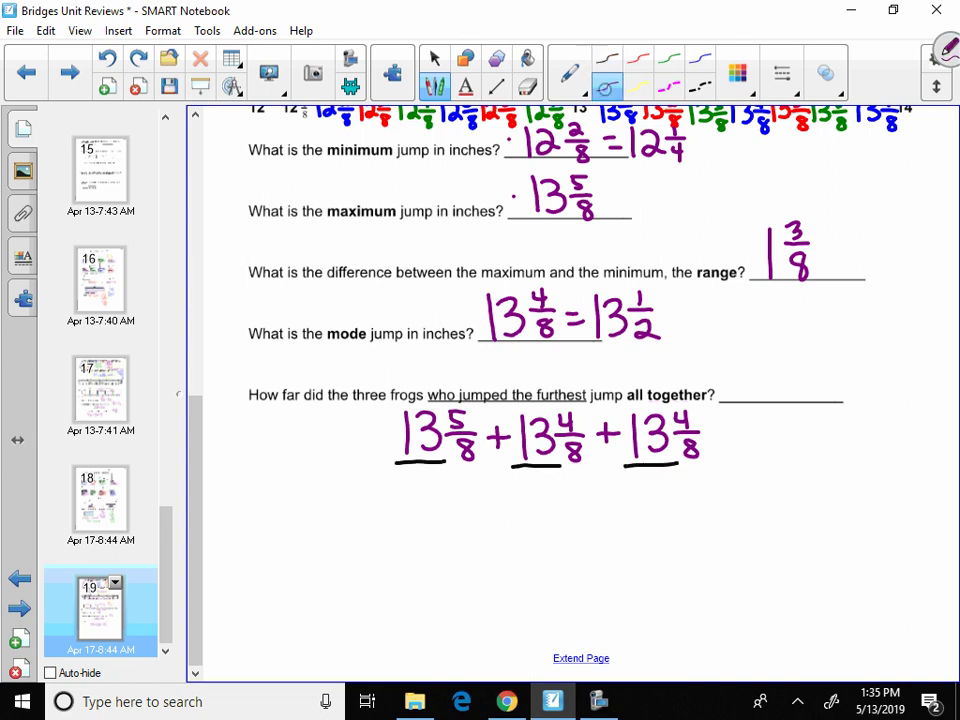
mouse_move(265, 410)
mouse_down()
mouse_move(266, 435)
mouse_move(277, 436)
mouse_move(270, 465)
mouse_move(280, 465)
mouse_move(271, 496)
mouse_up()
mouse_move(281, 474)
mouse_down()
mouse_move(282, 497)
mouse_move(251, 487)
mouse_up()
mouse_move(245, 480)
mouse_down()
mouse_move(310, 502)
mouse_move(266, 531)
mouse_move(293, 532)
mouse_up()
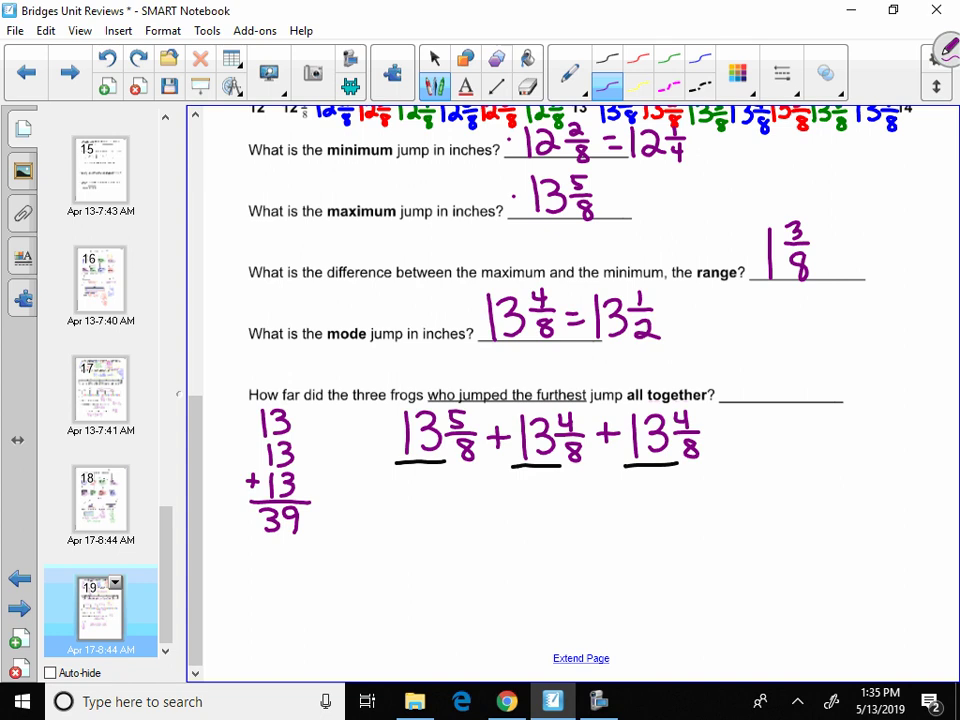
mouse_move(510, 501)
mouse_down()
mouse_move(519, 521)
mouse_move(508, 546)
mouse_up()
drag(555, 502, 559, 551)
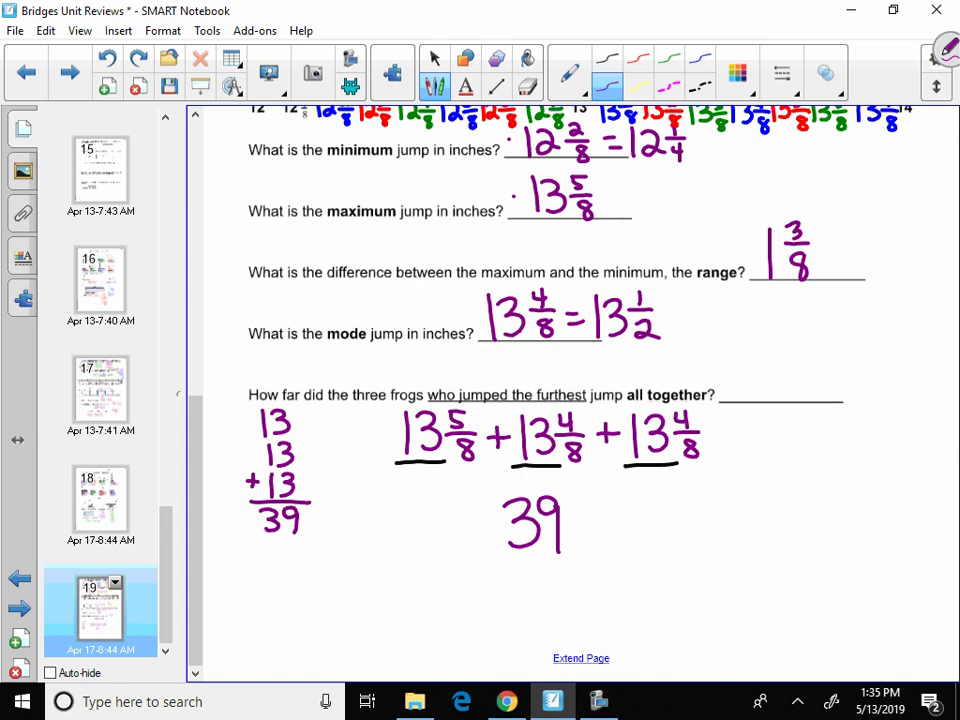
In red, mark the eighths denominators and correct 39 to 40 5/8.
click(638, 58)
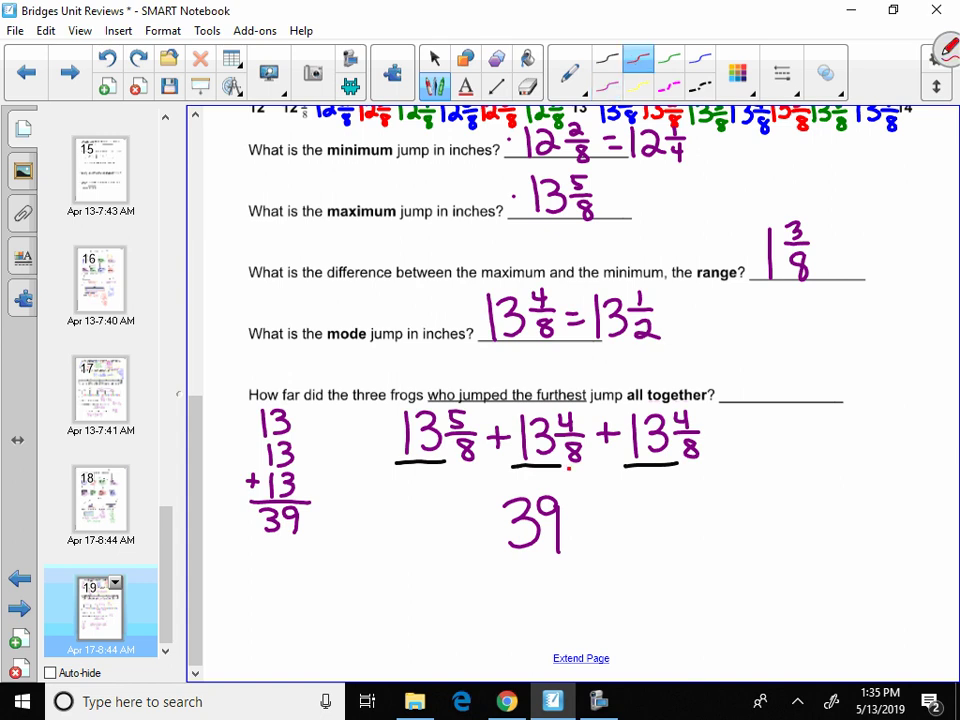
drag(565, 468, 581, 467)
drag(691, 465, 706, 465)
scroll(573, 390, down, 3)
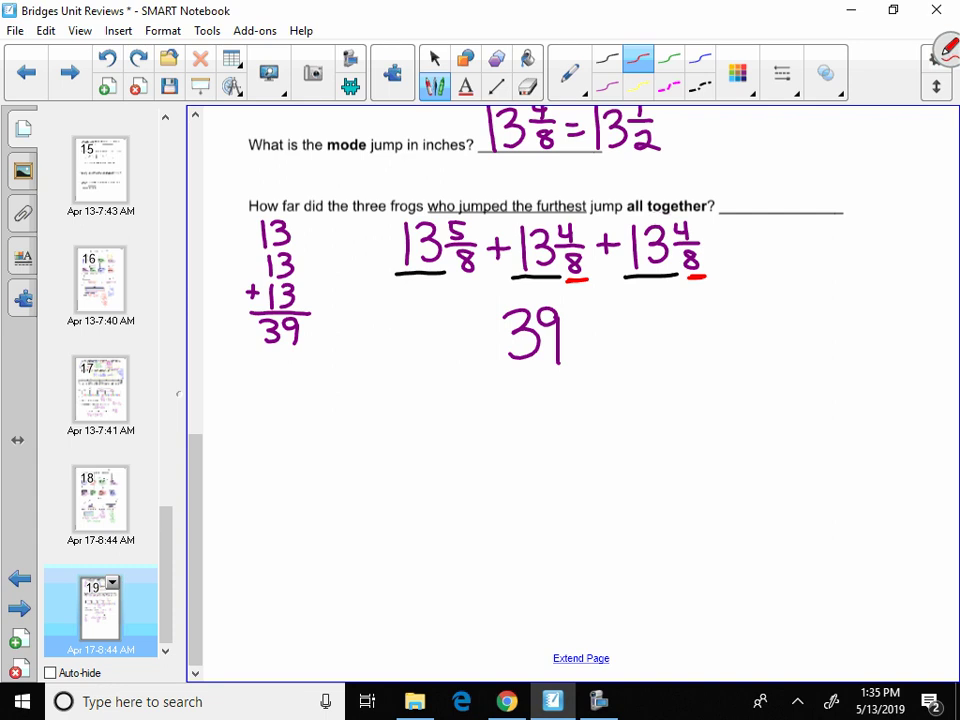
drag(497, 312, 568, 348)
drag(558, 305, 510, 357)
mouse_move(604, 311)
mouse_down()
mouse_move(631, 334)
mouse_move(622, 355)
mouse_up()
mouse_move(662, 315)
mouse_down()
mouse_move(650, 345)
mouse_move(663, 316)
mouse_up()
drag(466, 282, 477, 282)
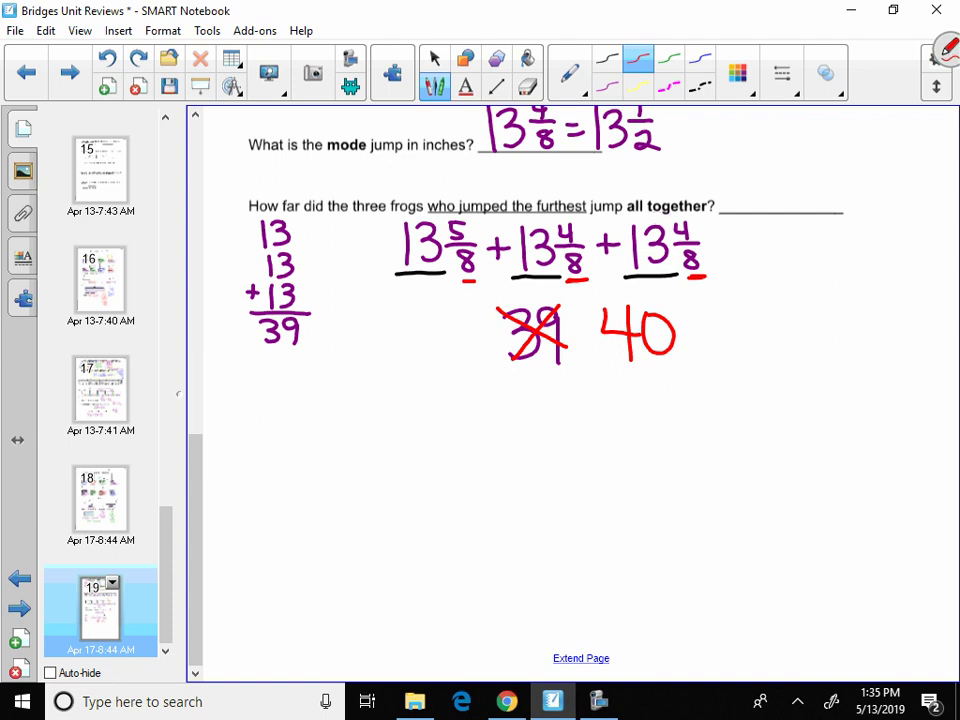
drag(690, 303, 688, 326)
mouse_move(692, 303)
mouse_down()
mouse_move(706, 303)
mouse_move(708, 331)
mouse_move(690, 365)
mouse_up()
mouse_move(692, 337)
mouse_down()
mouse_move(706, 337)
mouse_move(700, 364)
mouse_up()
Write 40 5/8 on the total-distance answer line.
click(606, 86)
mouse_move(724, 168)
mouse_down()
mouse_move(763, 192)
mouse_move(752, 213)
mouse_up()
drag(782, 168, 804, 180)
mouse_move(803, 161)
mouse_down()
mouse_move(816, 160)
mouse_move(817, 195)
mouse_up()
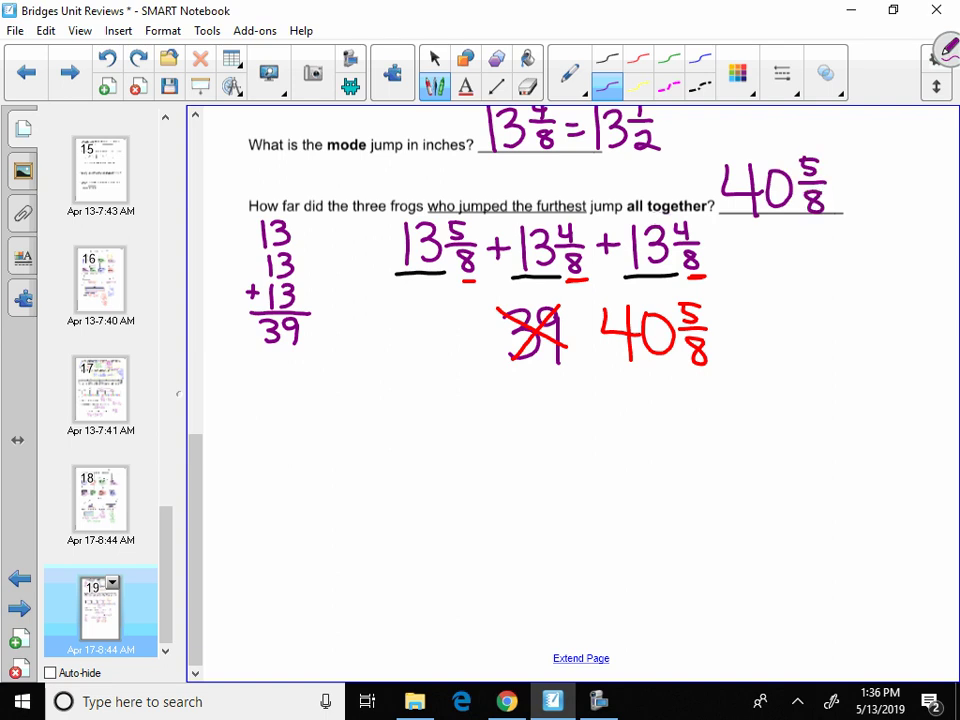
click(100, 497)
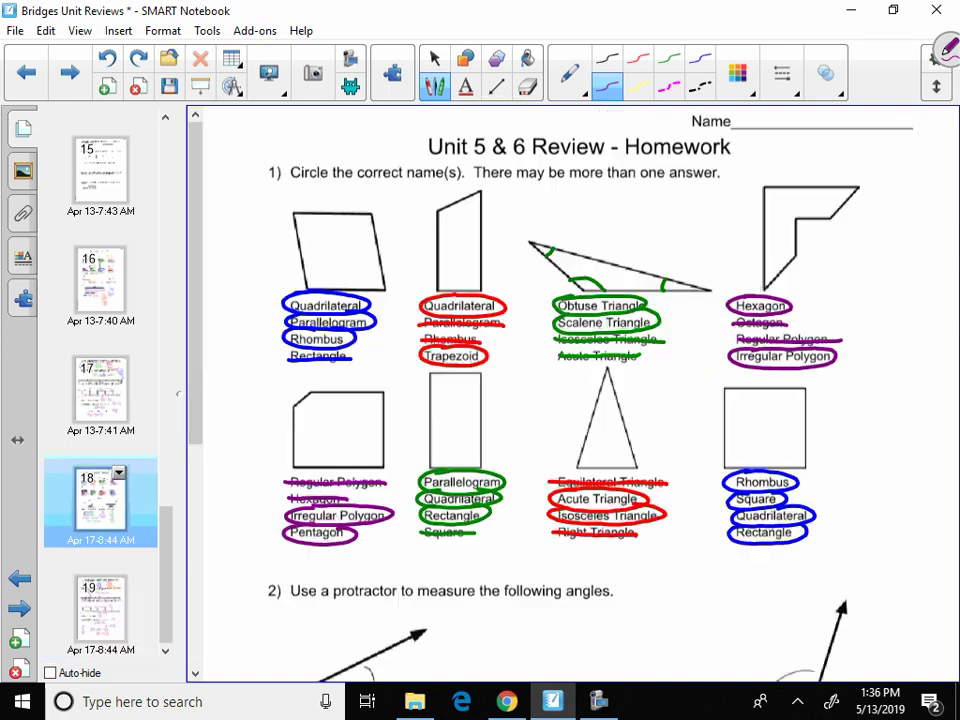
scroll(570, 400, down, 3)
scroll(570, 400, down, 5)
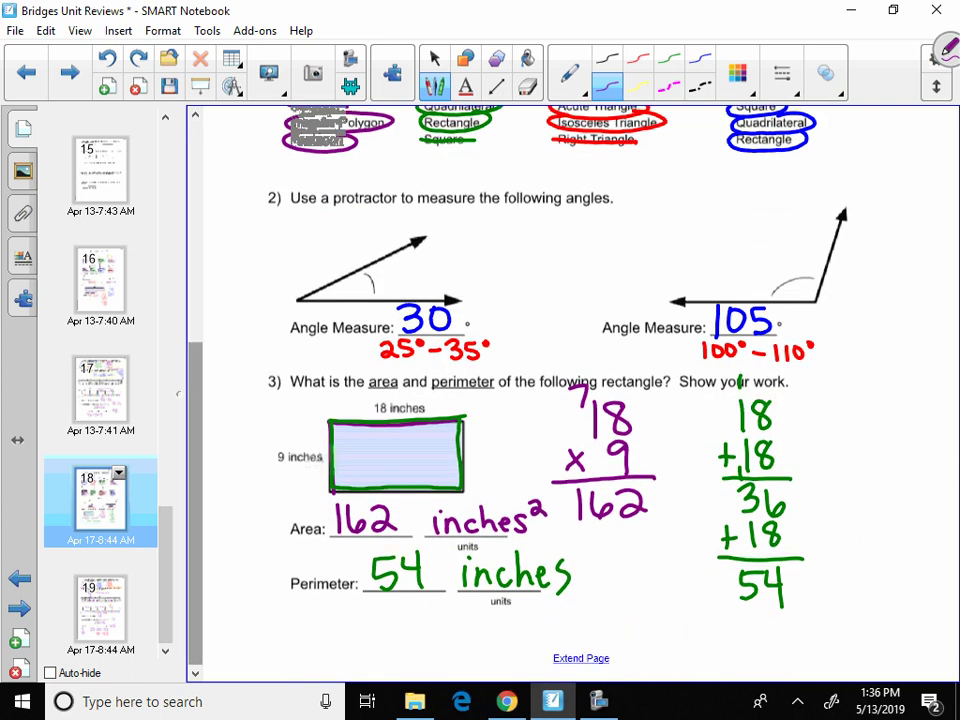
click(69, 73)
scroll(570, 400, down, 5)
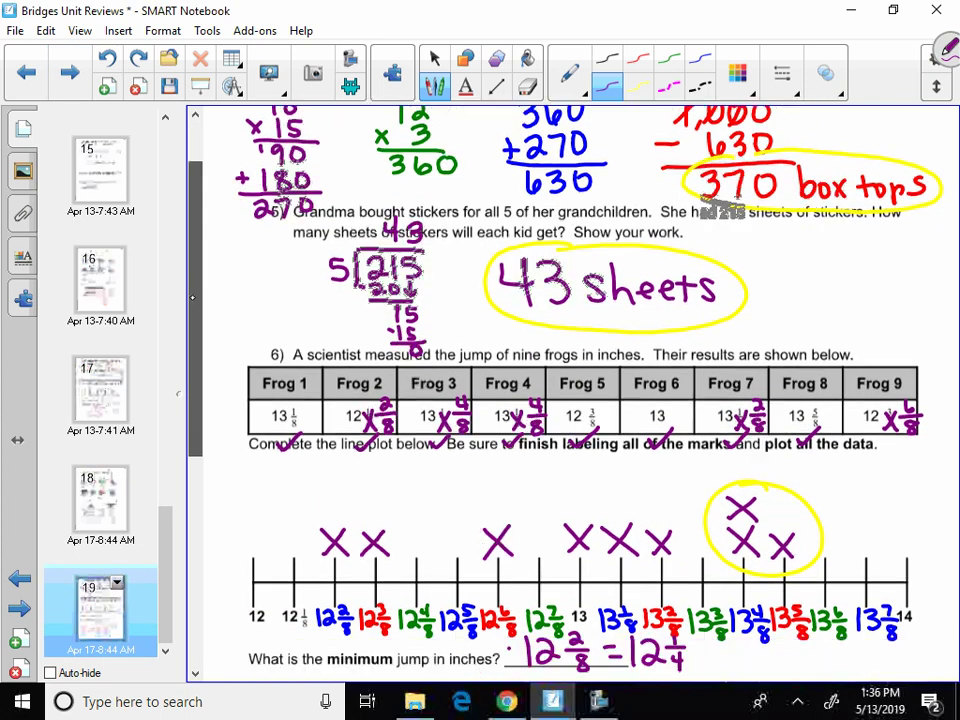
scroll(570, 400, down, 7)
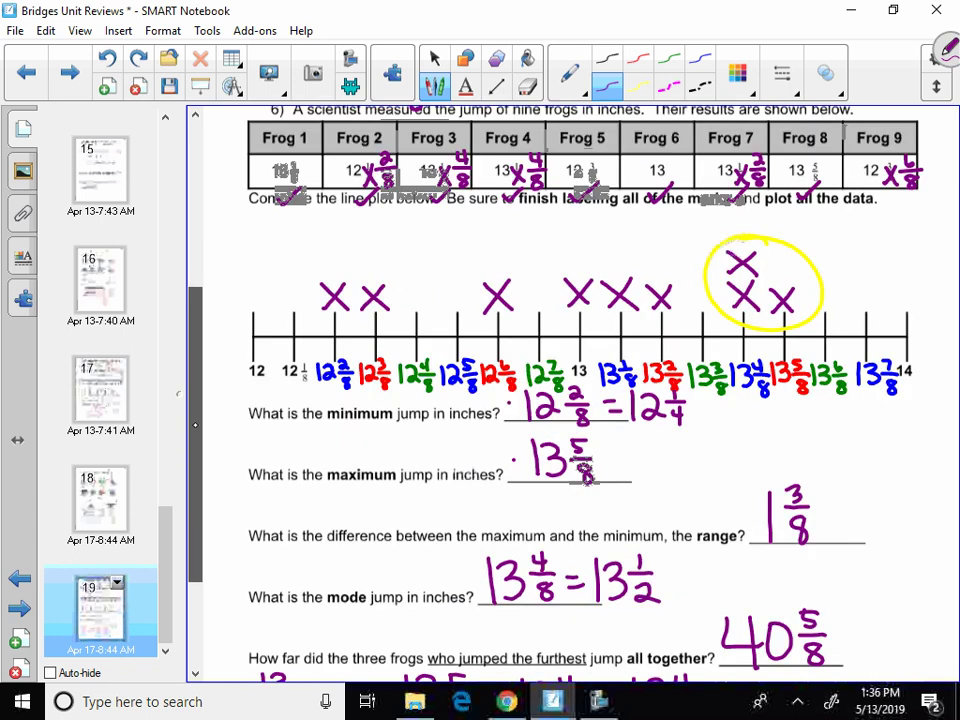
scroll(570, 400, down, 1)
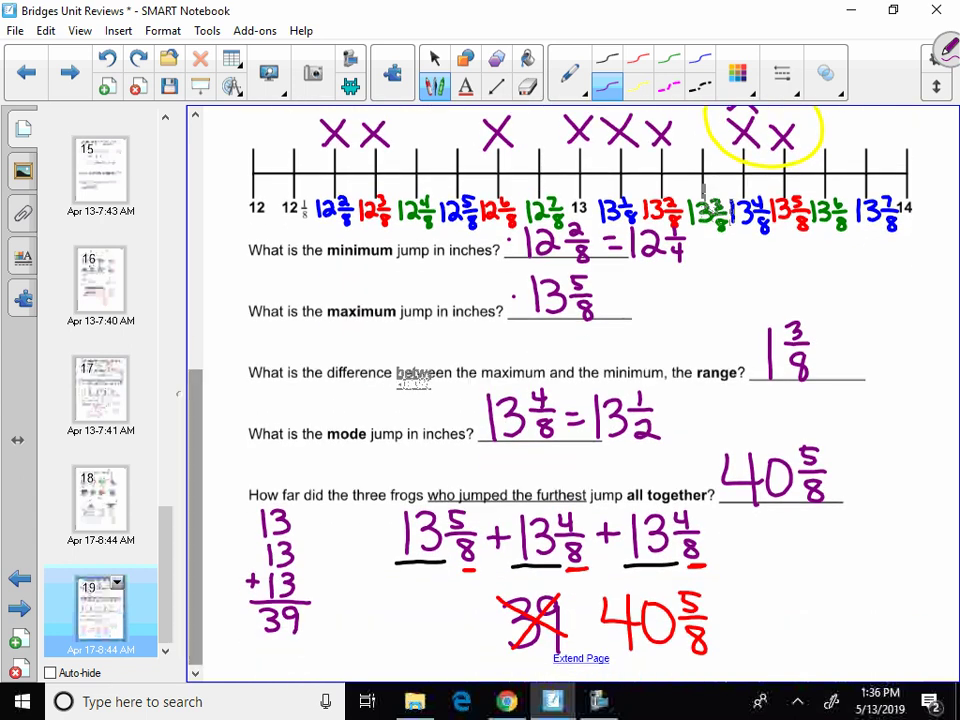
key(alt+Tab)
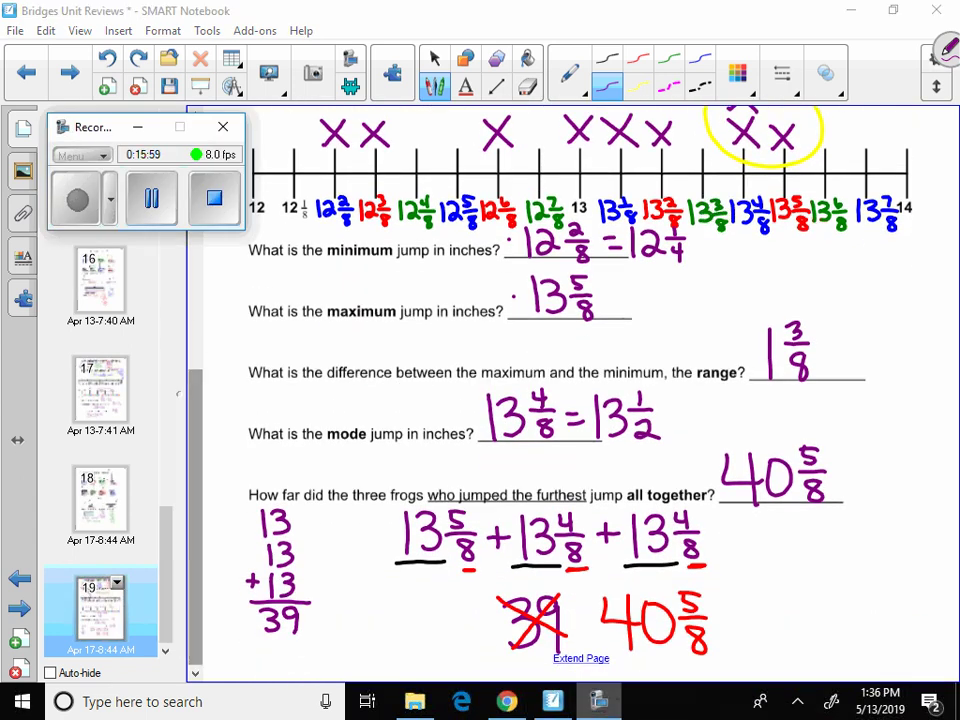